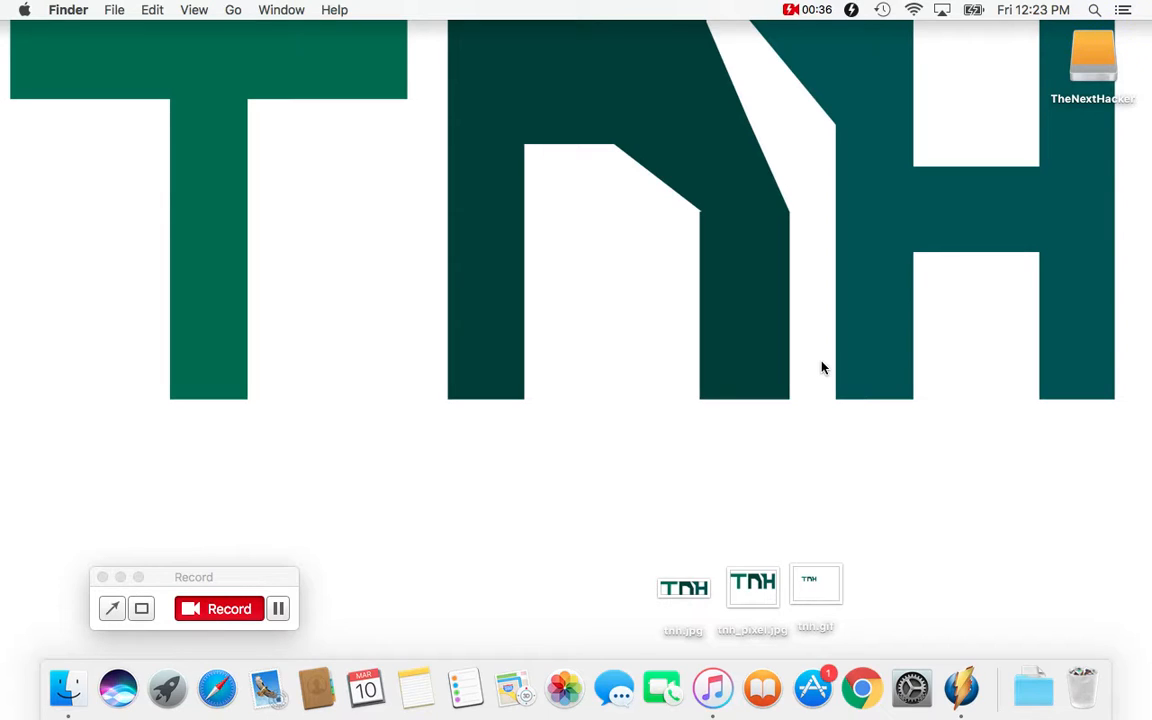
Step: Search the Mac for Disk Utility, open it, and select the external WD My Passport drive
left_click(1095, 10)
type("disk")
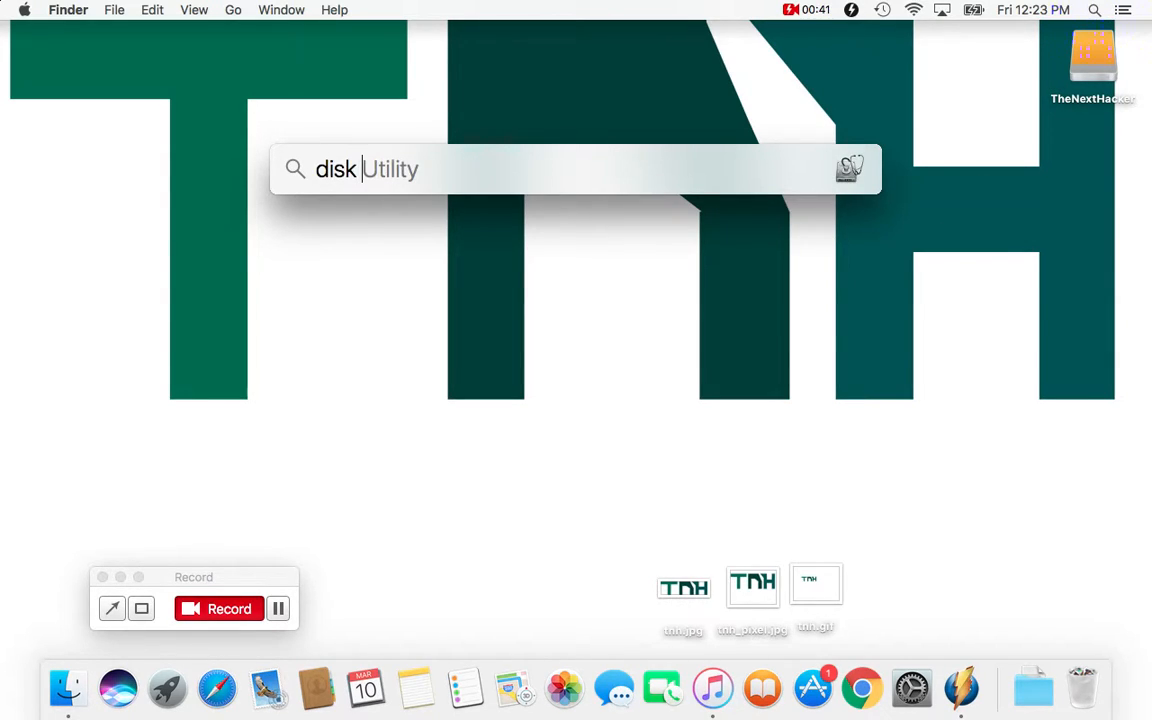
key("Right")
key("Return")
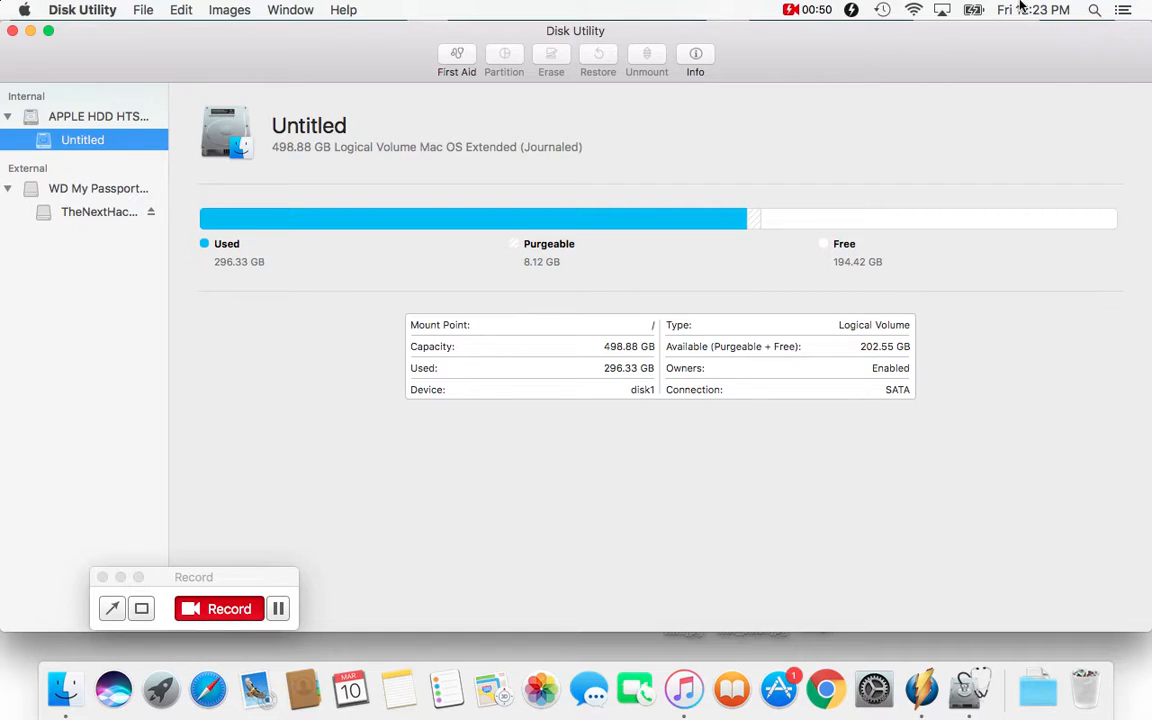
left_click(104, 190)
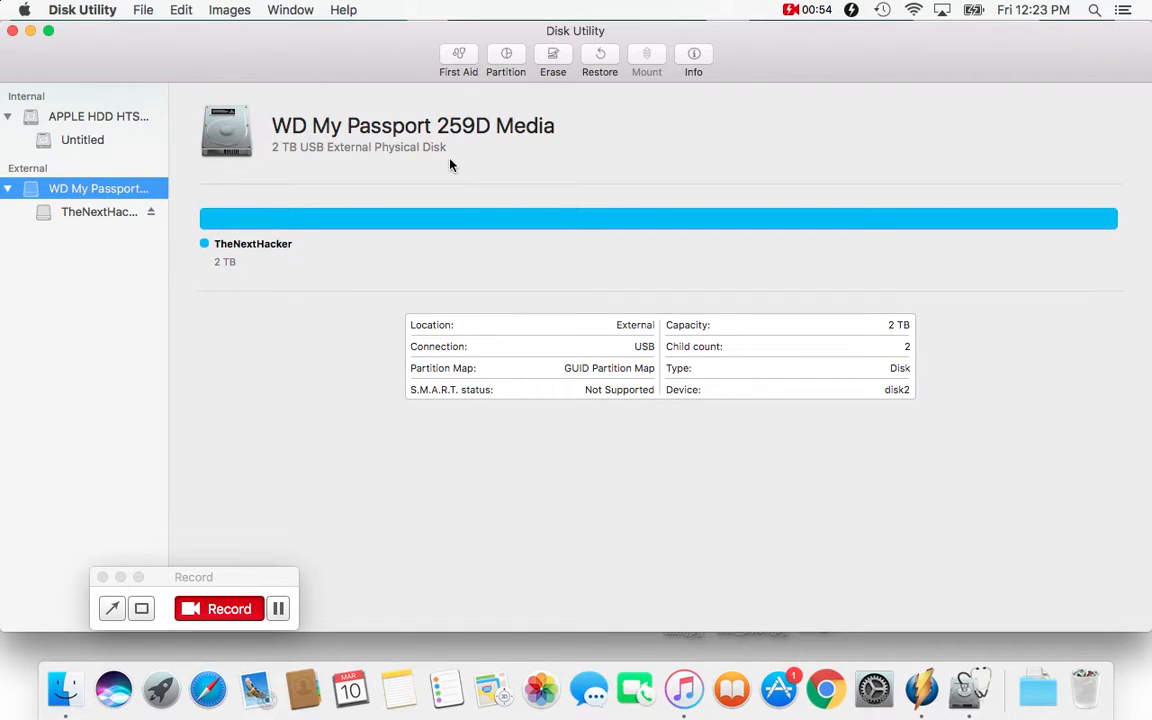
Step: Try to erase the WD My Passport drive with the name TheNextHacker, ExFAT format and GUID Partition Map scheme
left_click(555, 60)
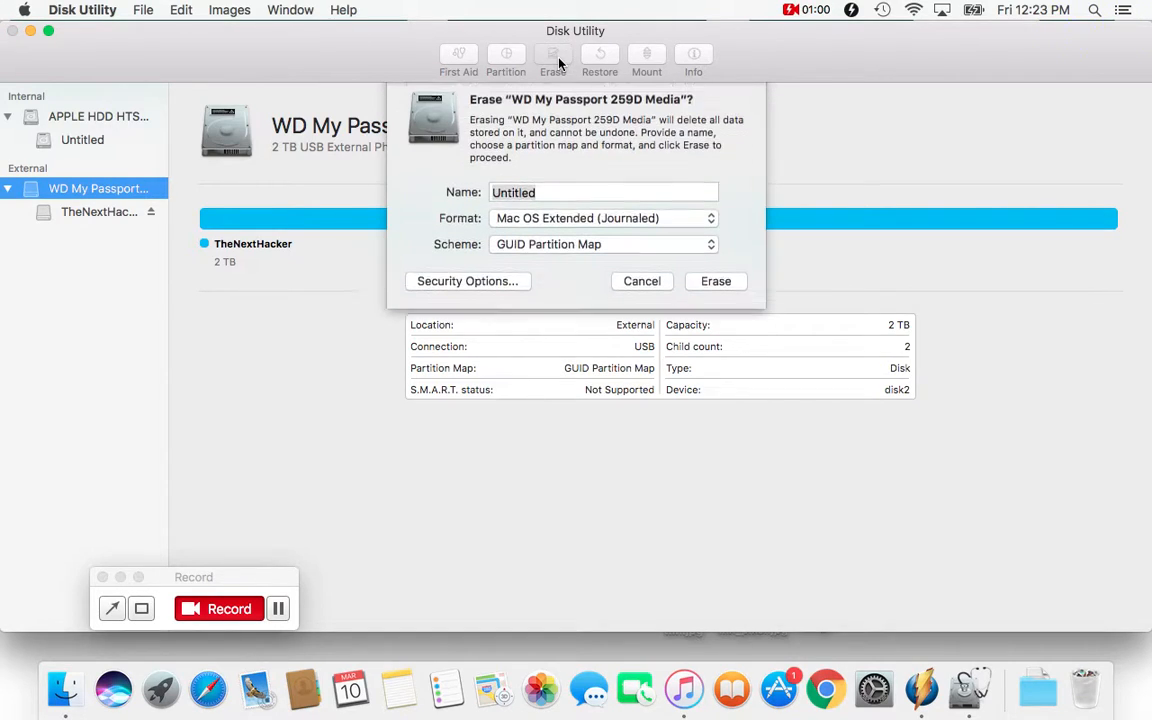
type("T")
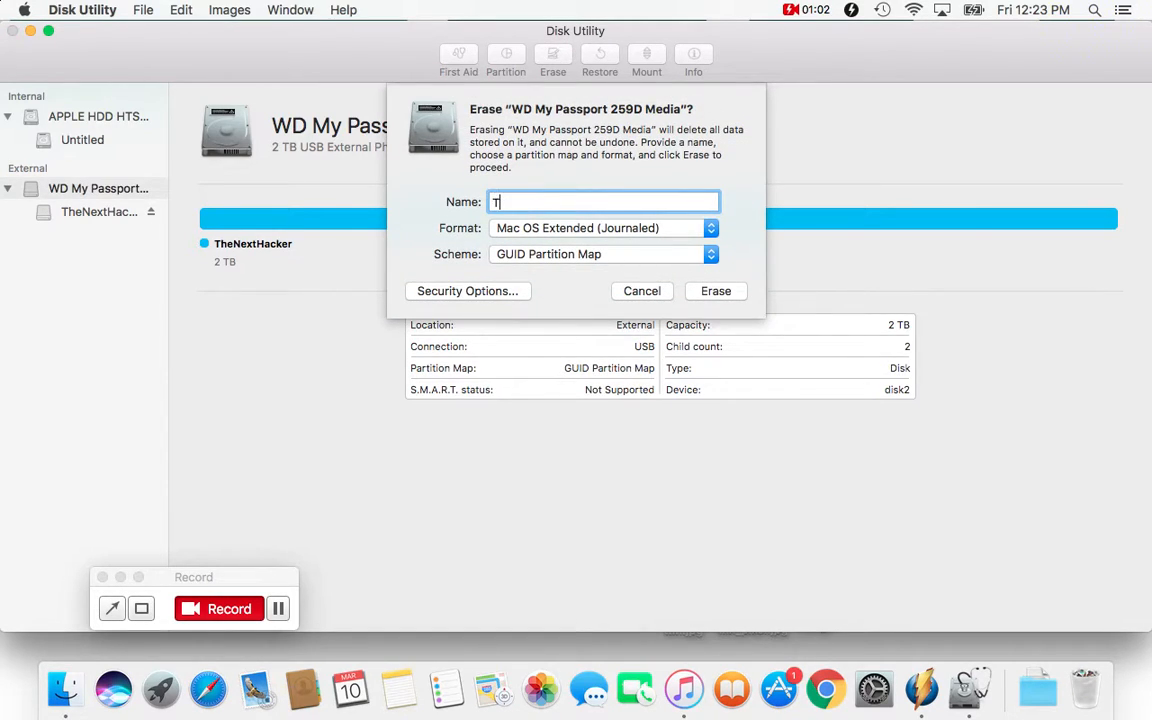
type("heNextHacker")
left_click(680, 235)
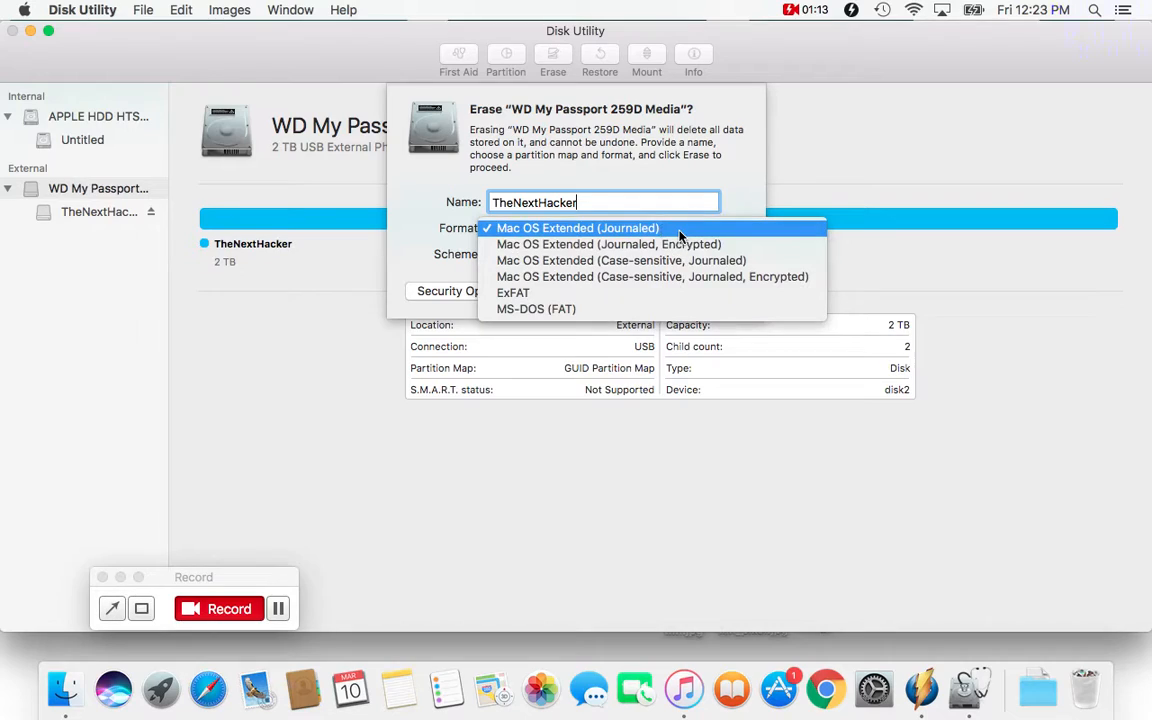
left_click(620, 295)
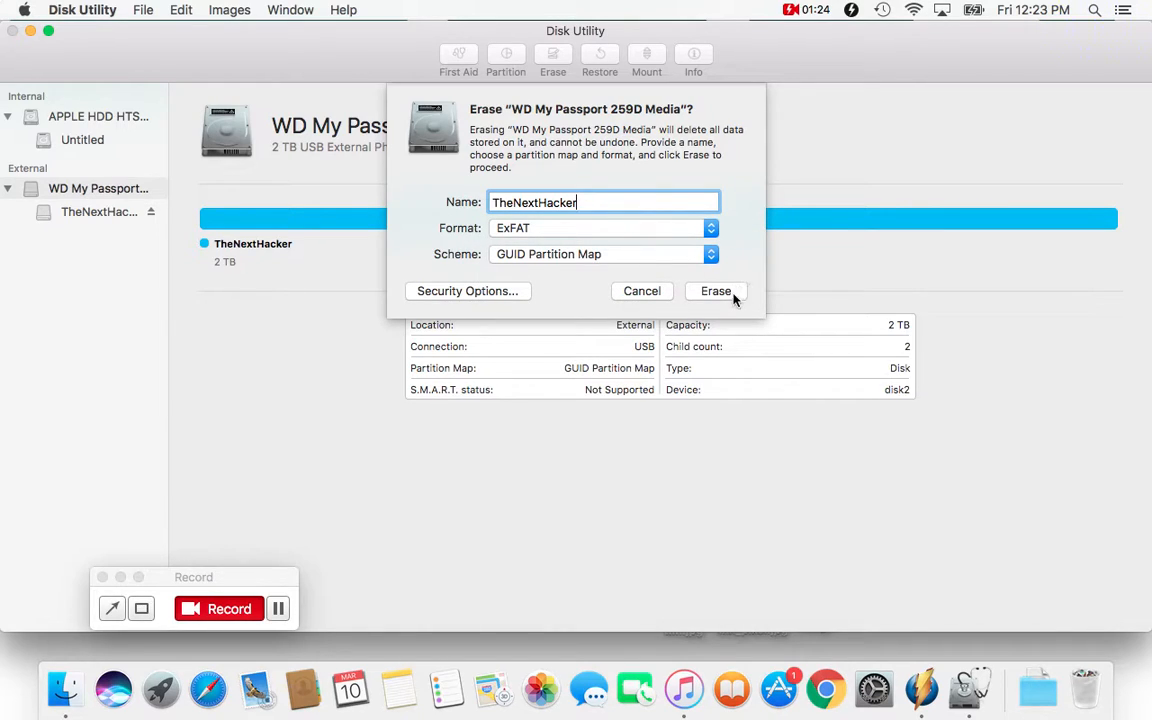
left_click(721, 303)
left_click(722, 292)
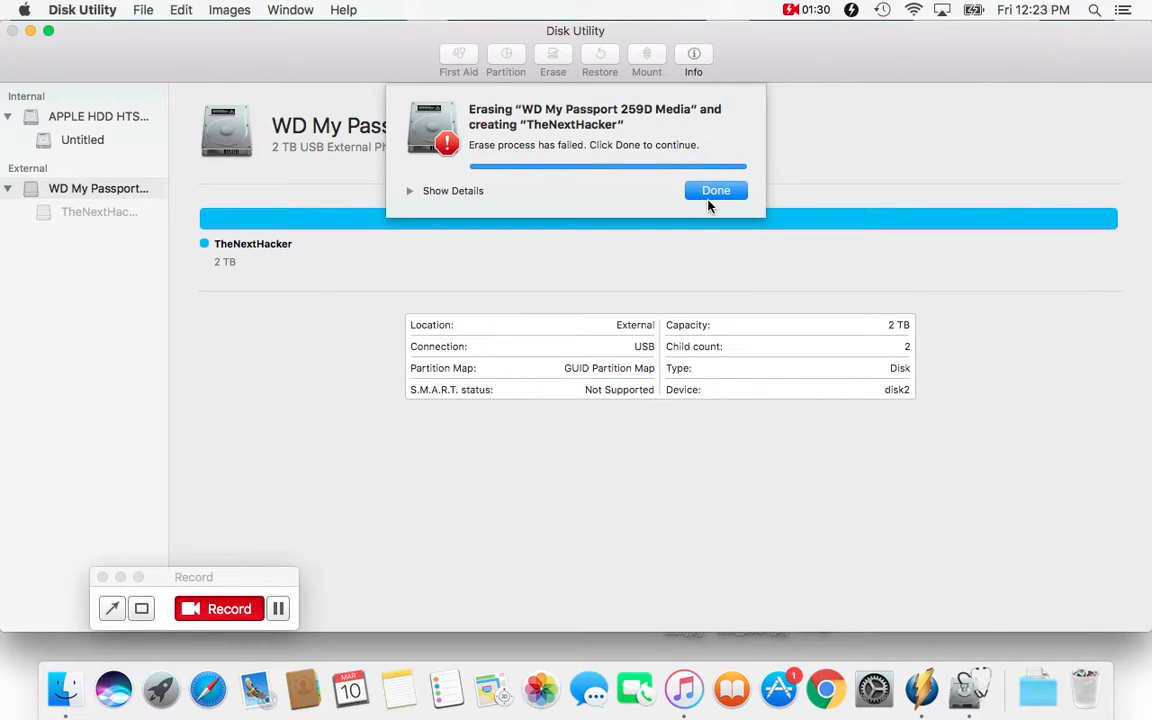
left_click(716, 191)
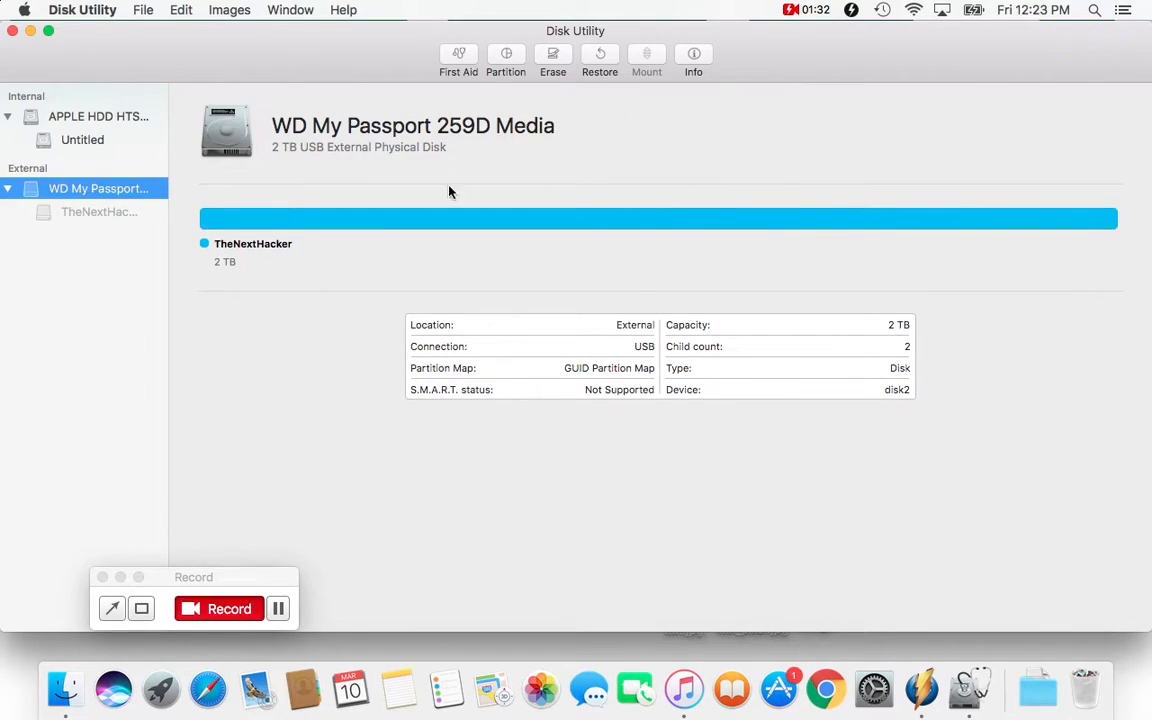
Step: Erase the WD My Passport drive as ExFAT with the name TheNextHacker and check its partitioning options without changing them
left_click(553, 62)
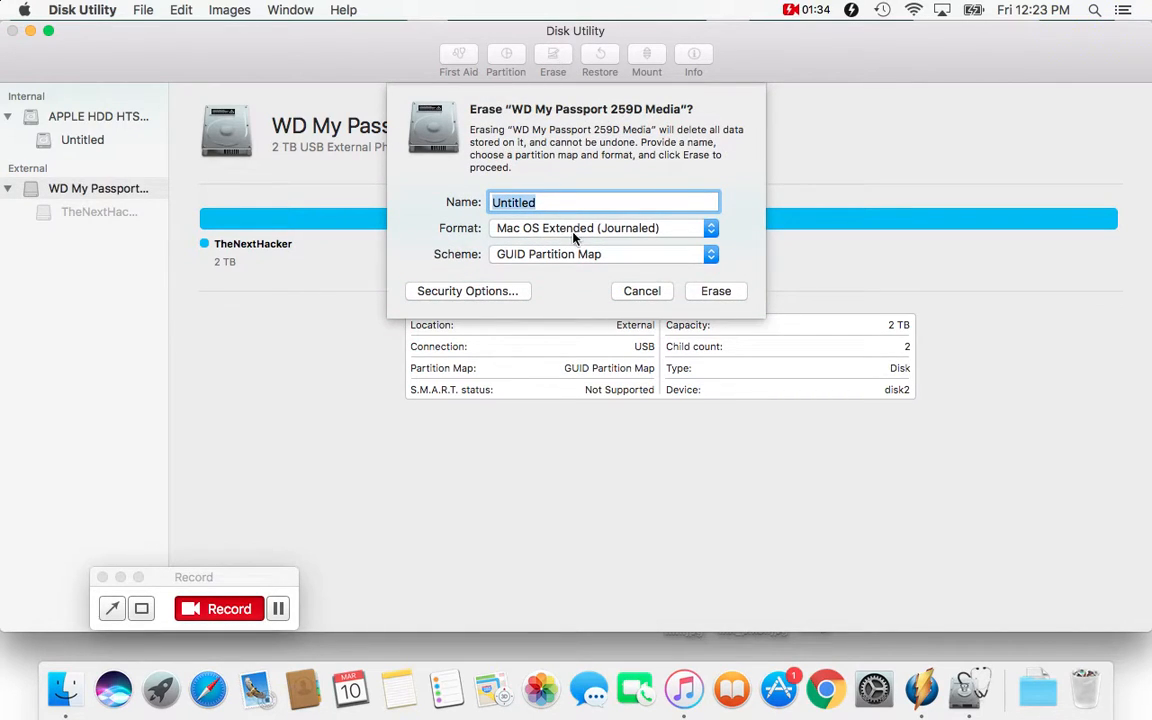
type("The")
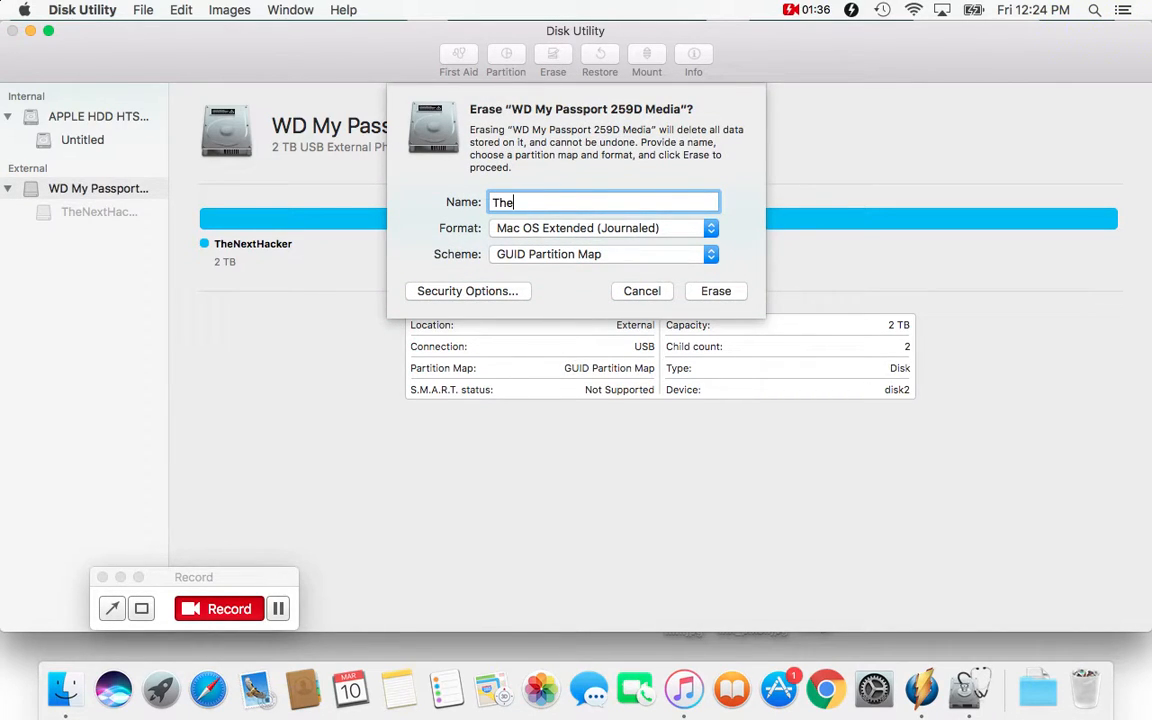
type("NextHacker")
left_click(600, 228)
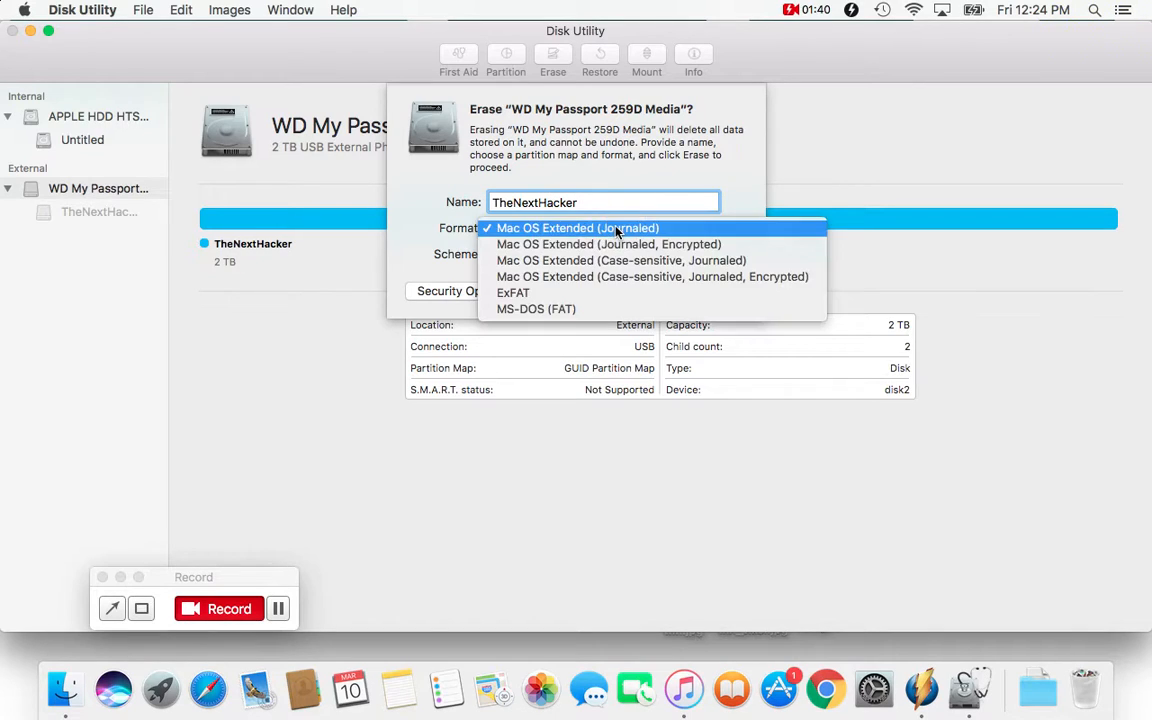
left_click(530, 276)
left_click(718, 292)
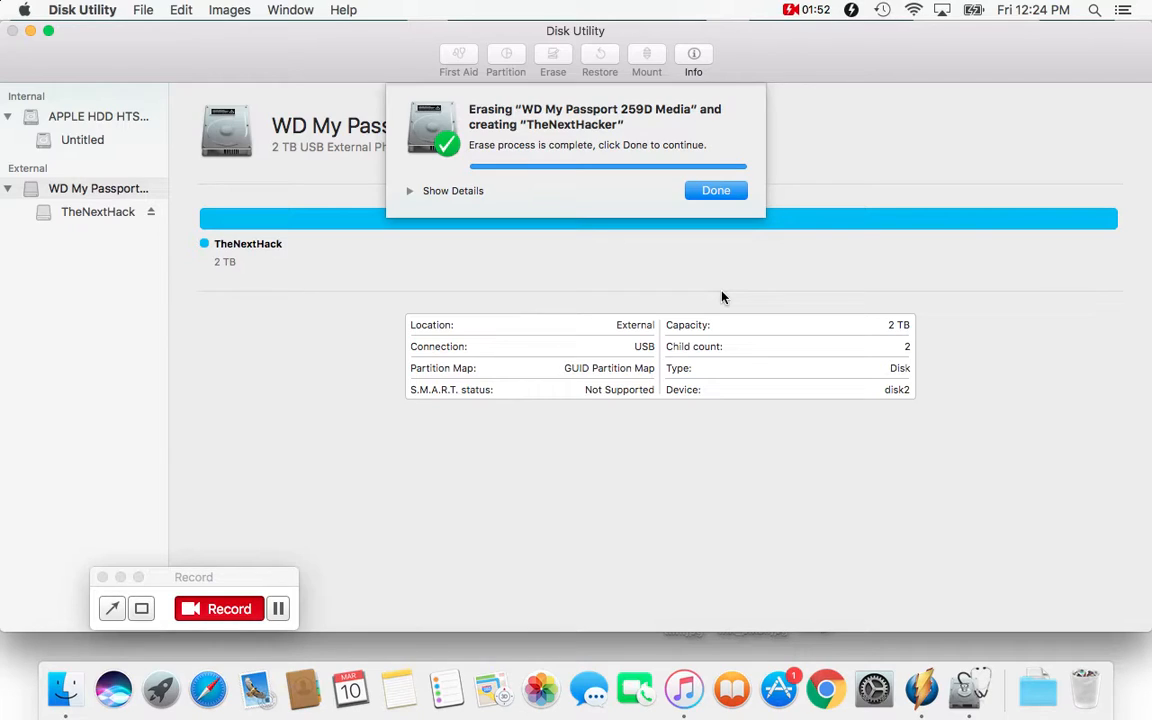
left_click(716, 191)
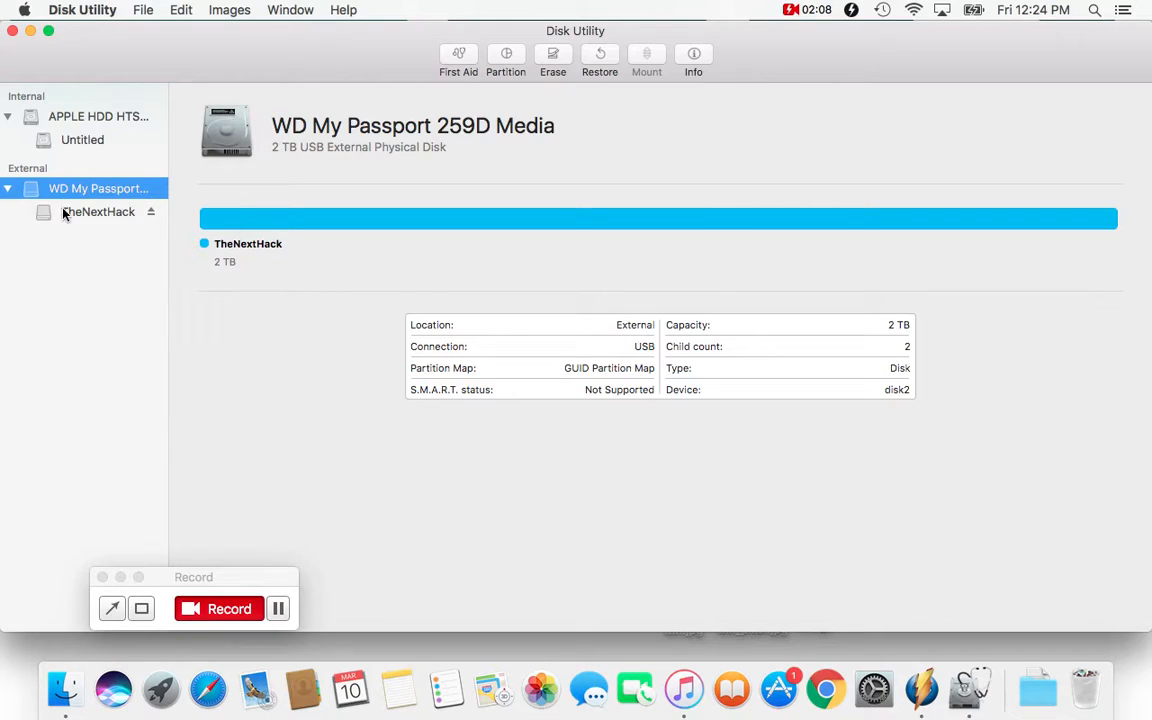
left_click(505, 55)
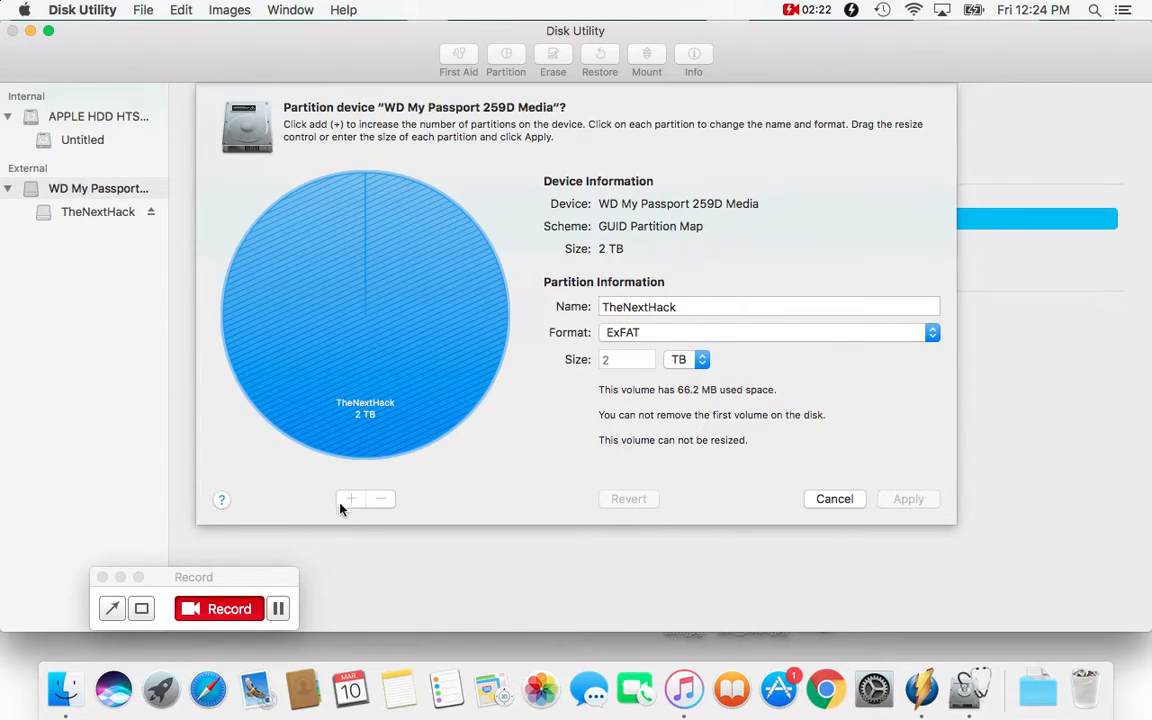
left_click(834, 498)
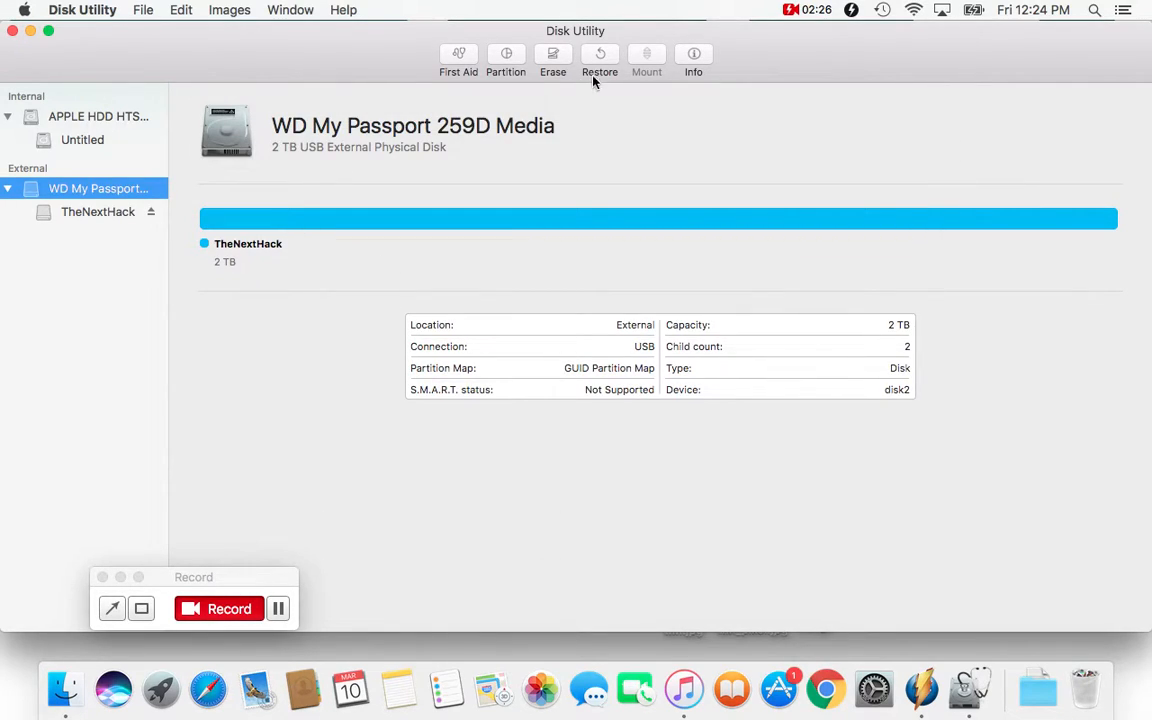
Step: Try to erase the WD My Passport drive as Mac OS Extended (Journaled) with the name TheNextHacker
left_click(551, 60)
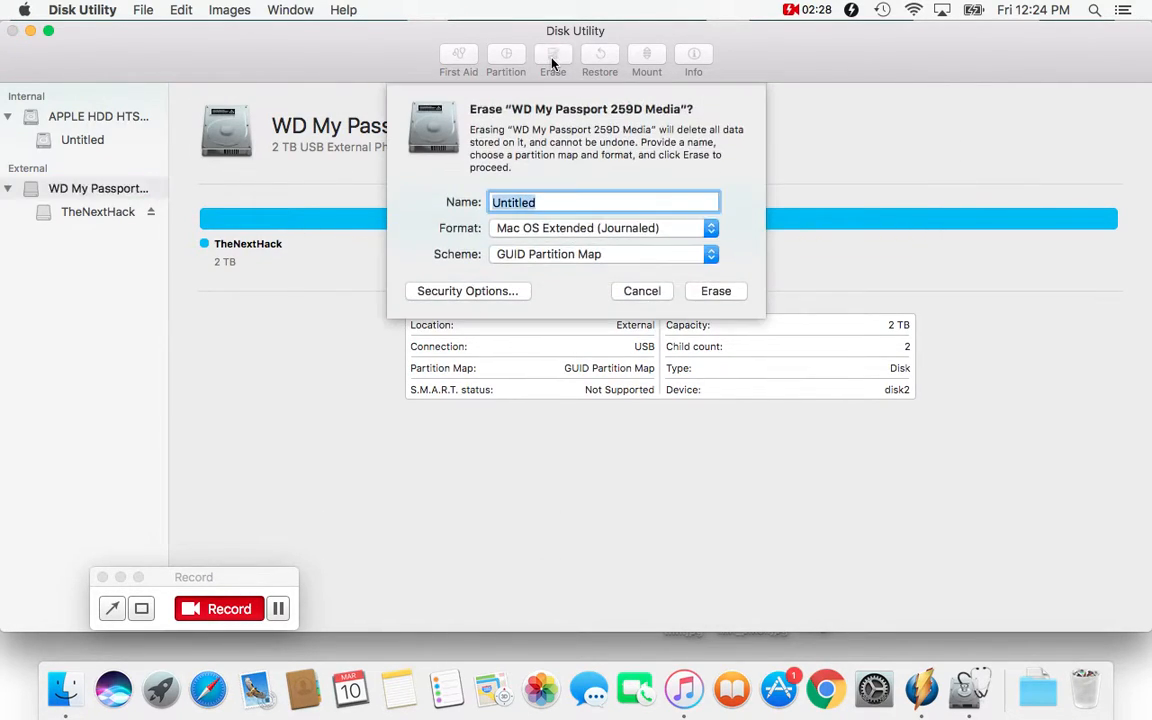
type("The")
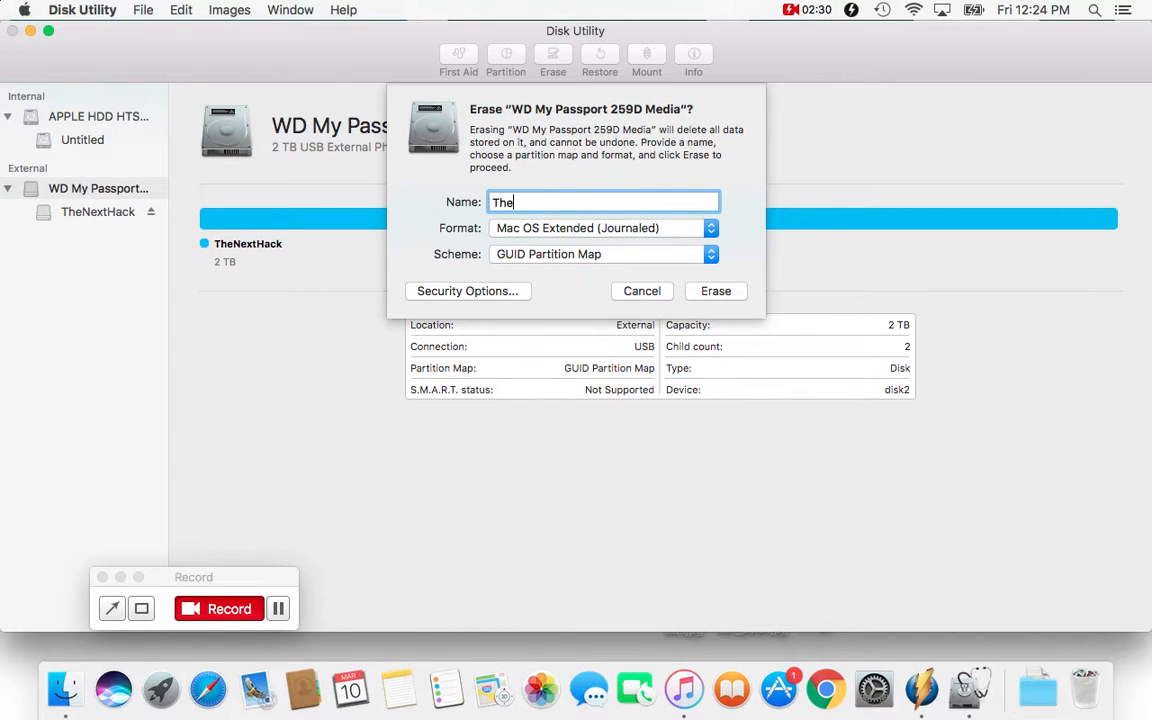
type("NextHacker")
left_click(540, 235)
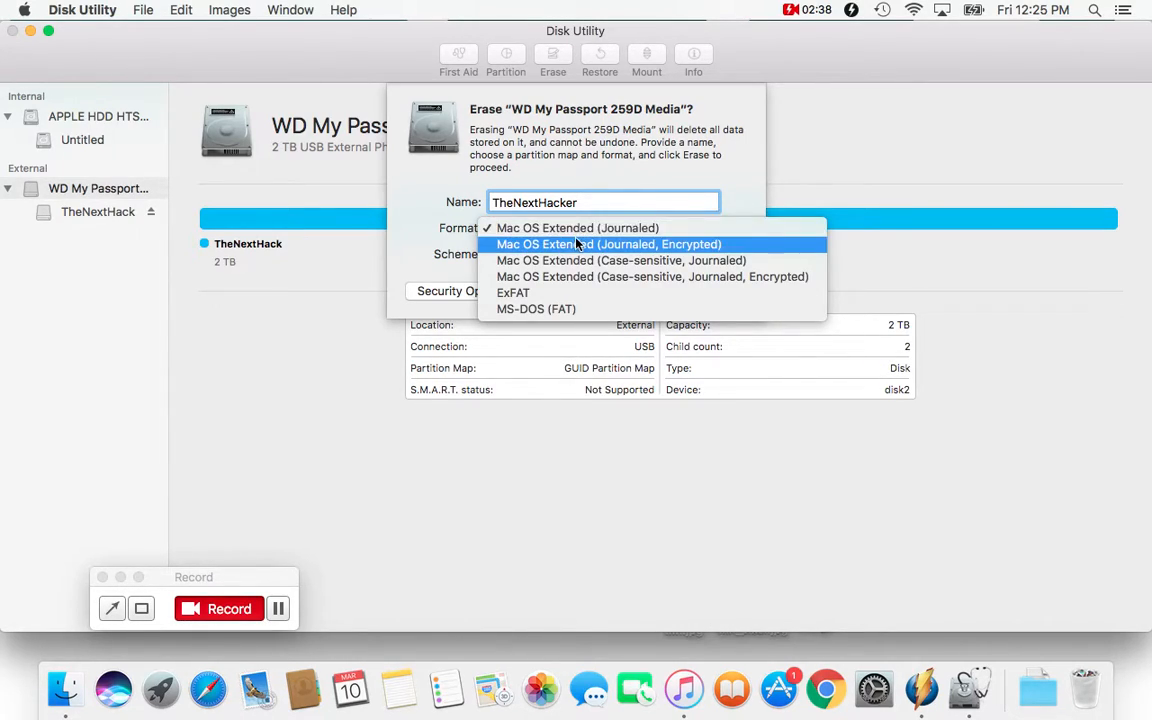
left_click(652, 229)
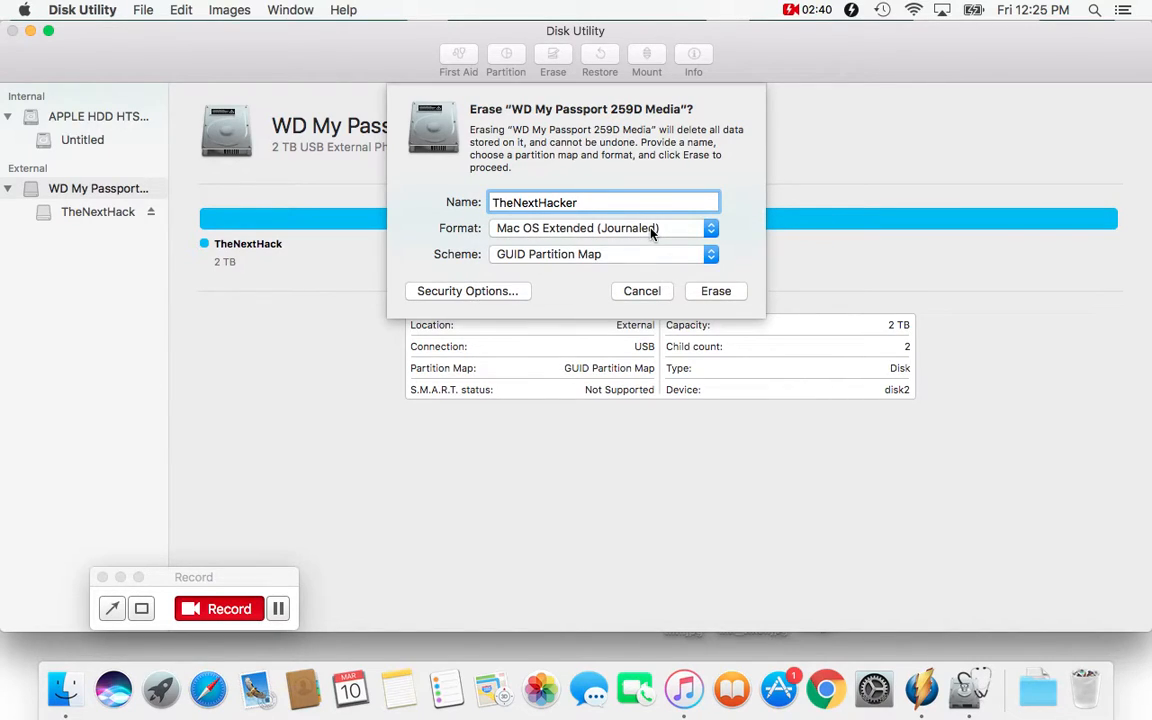
left_click(709, 293)
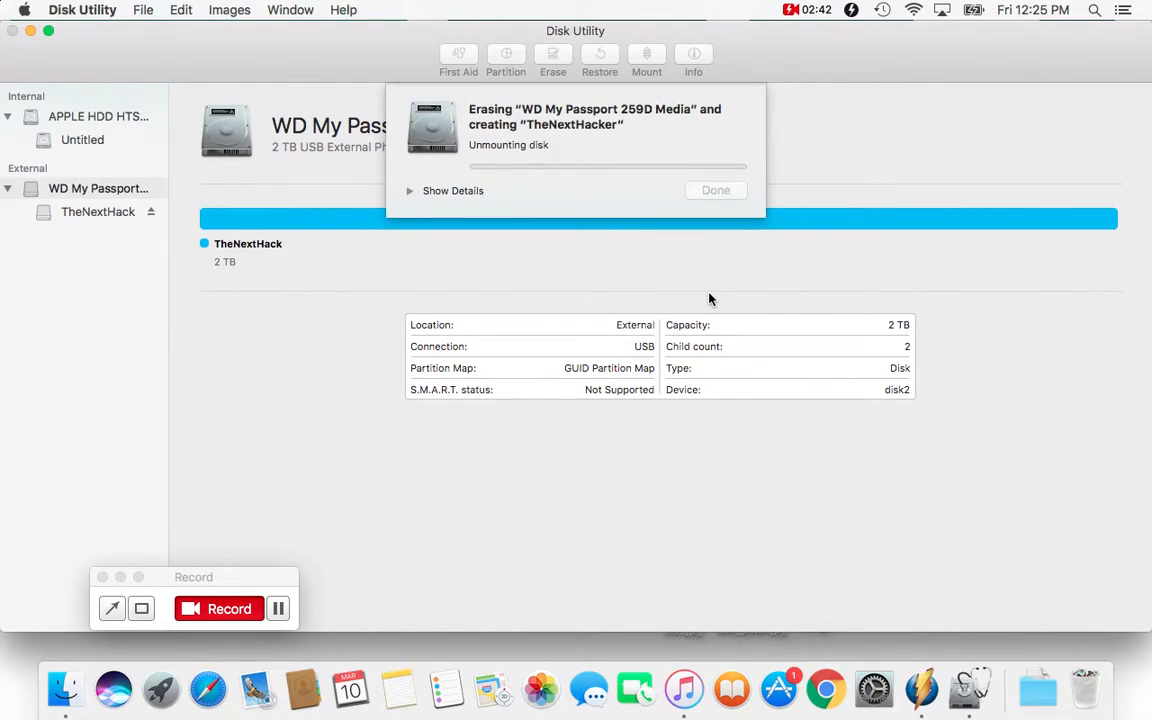
left_click(716, 190)
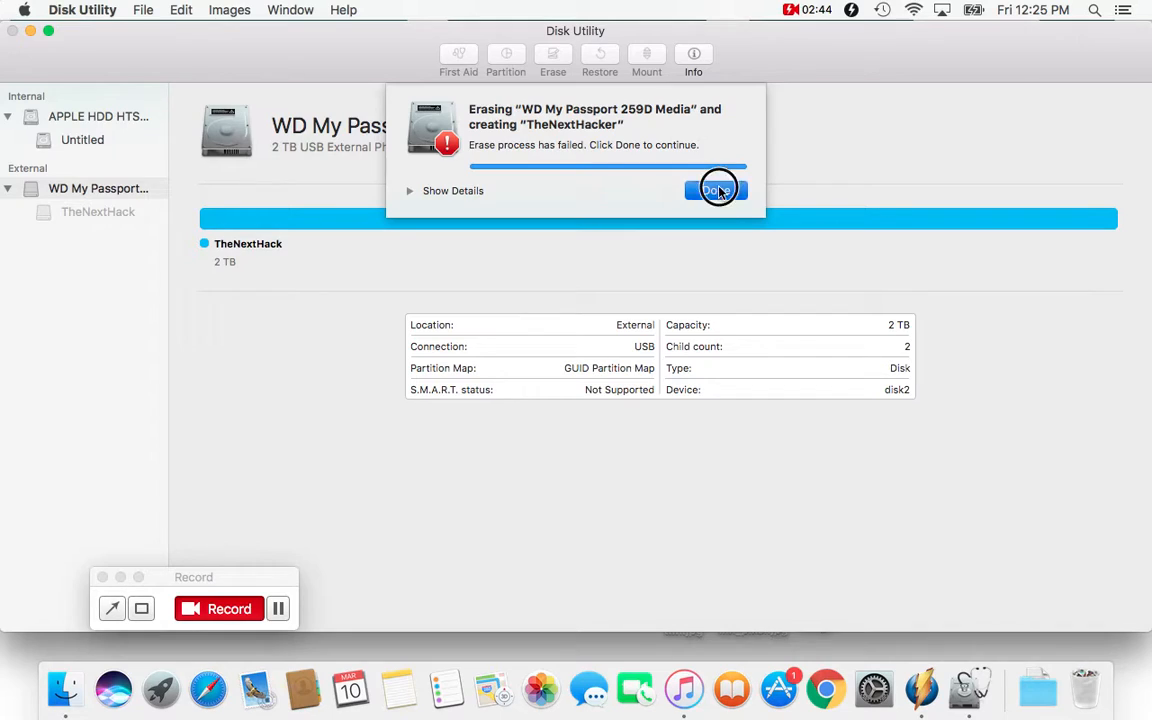
Step: Erase the WD My Passport drive as TheNextHacker in Mac OS Extended (Journaled) with GUID Partition Map, and view the new volume's information
left_click(563, 62)
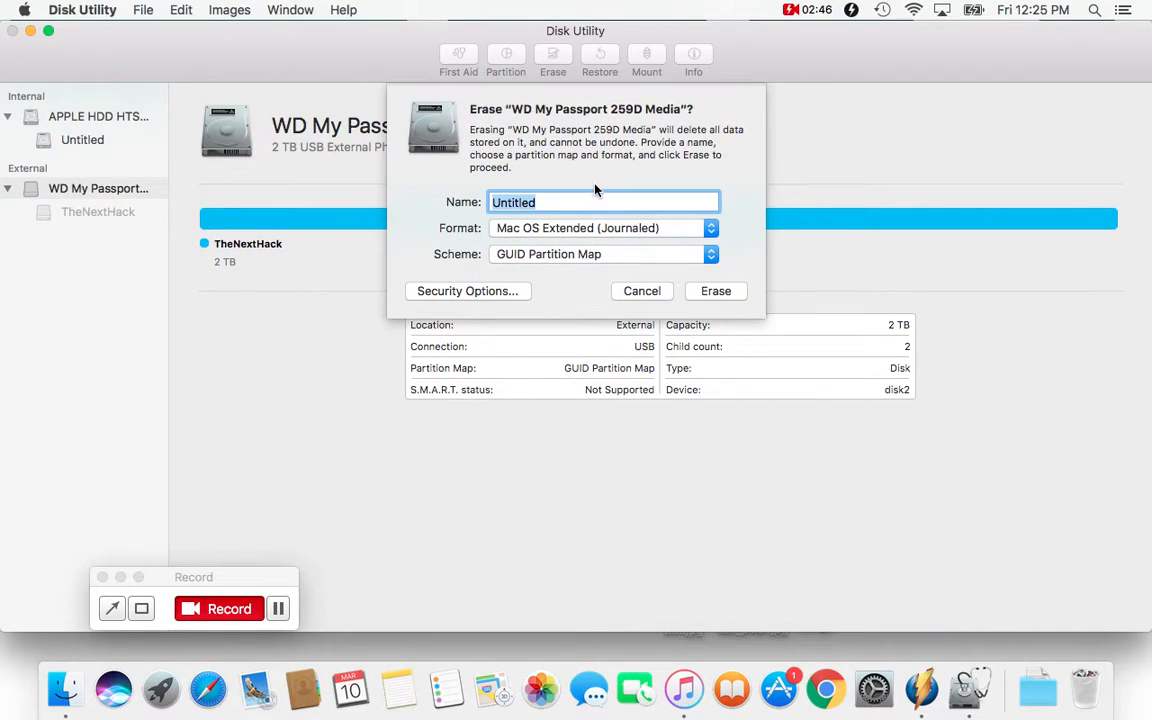
type("TheNe")
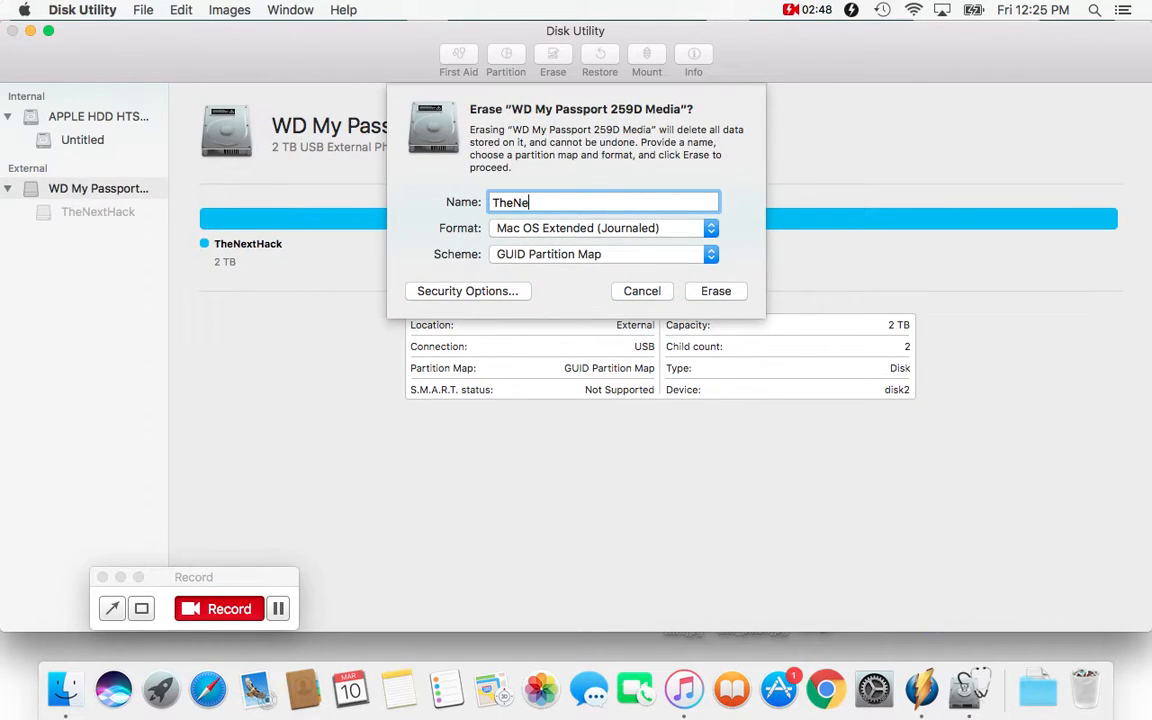
type("xtHacker")
left_click(735, 295)
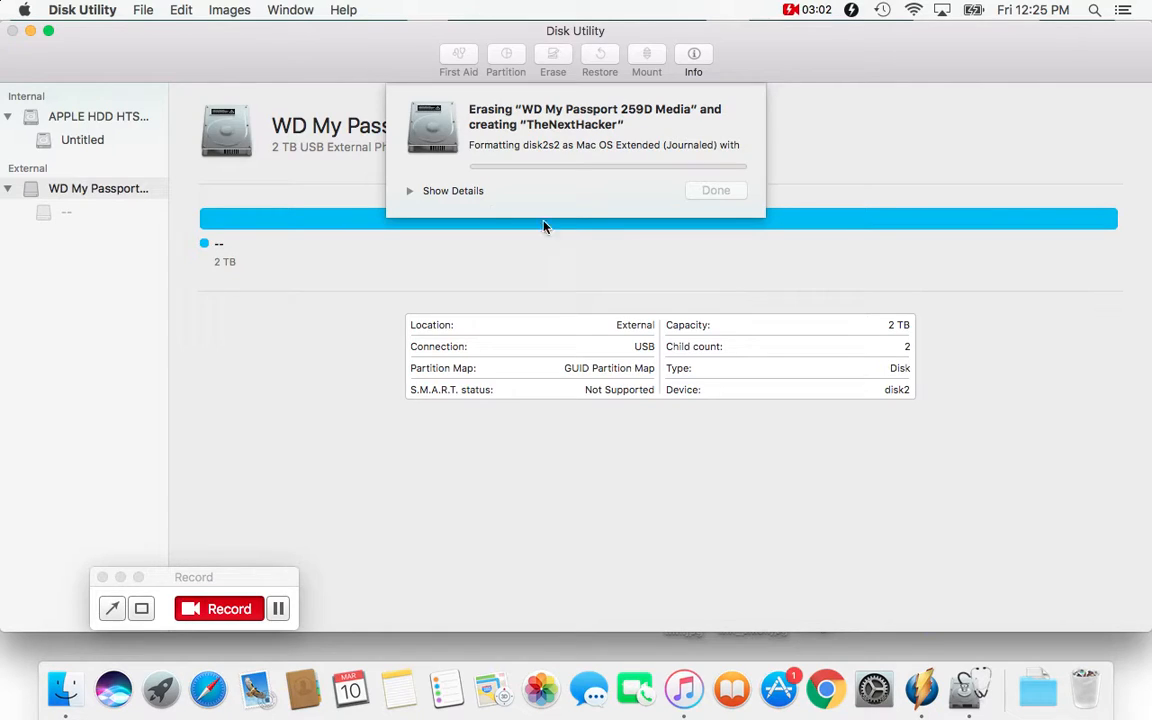
left_click(423, 191)
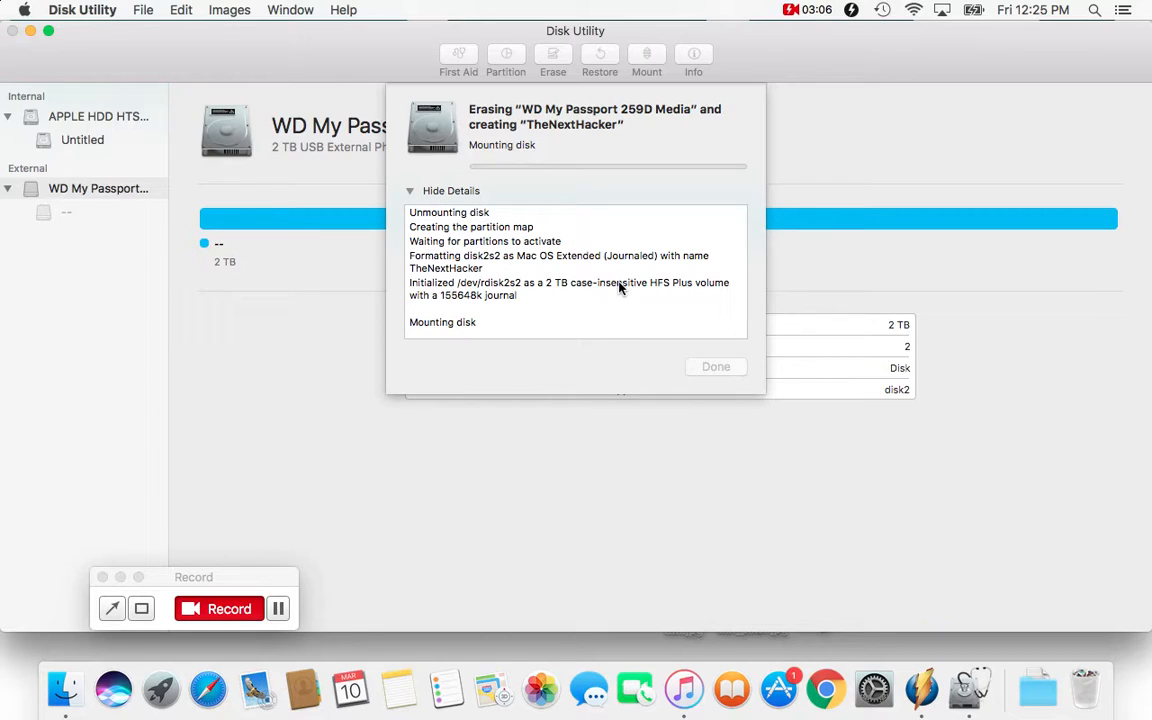
left_click(710, 369)
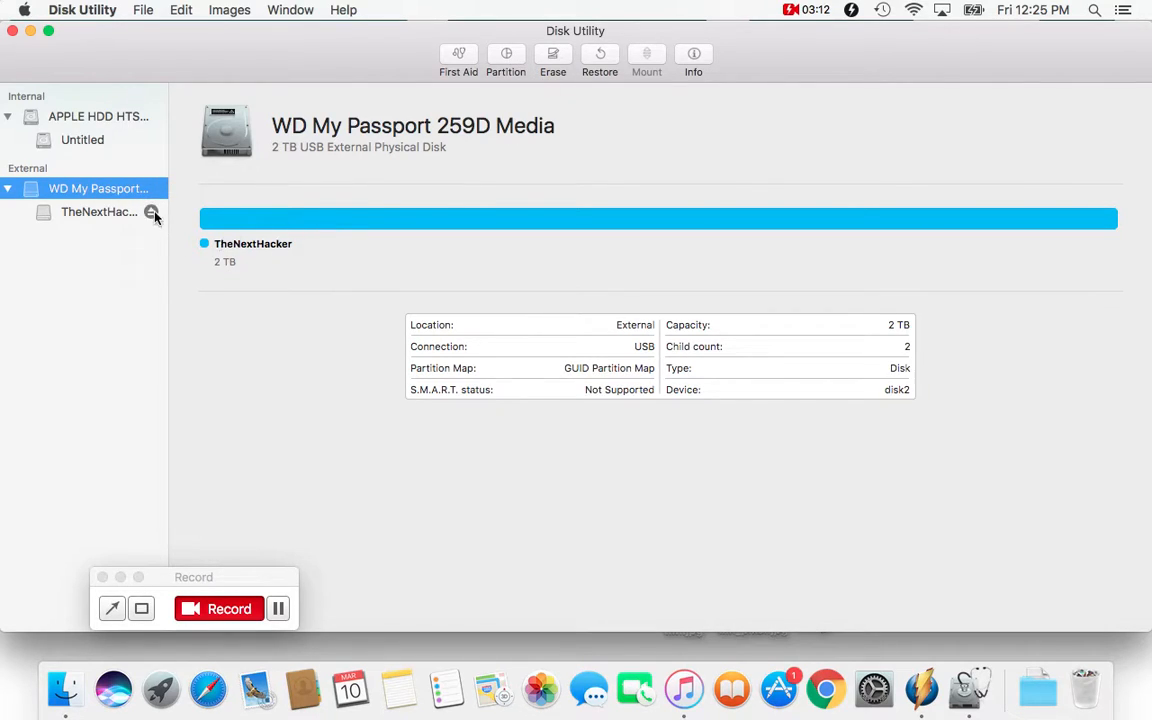
left_click(68, 214)
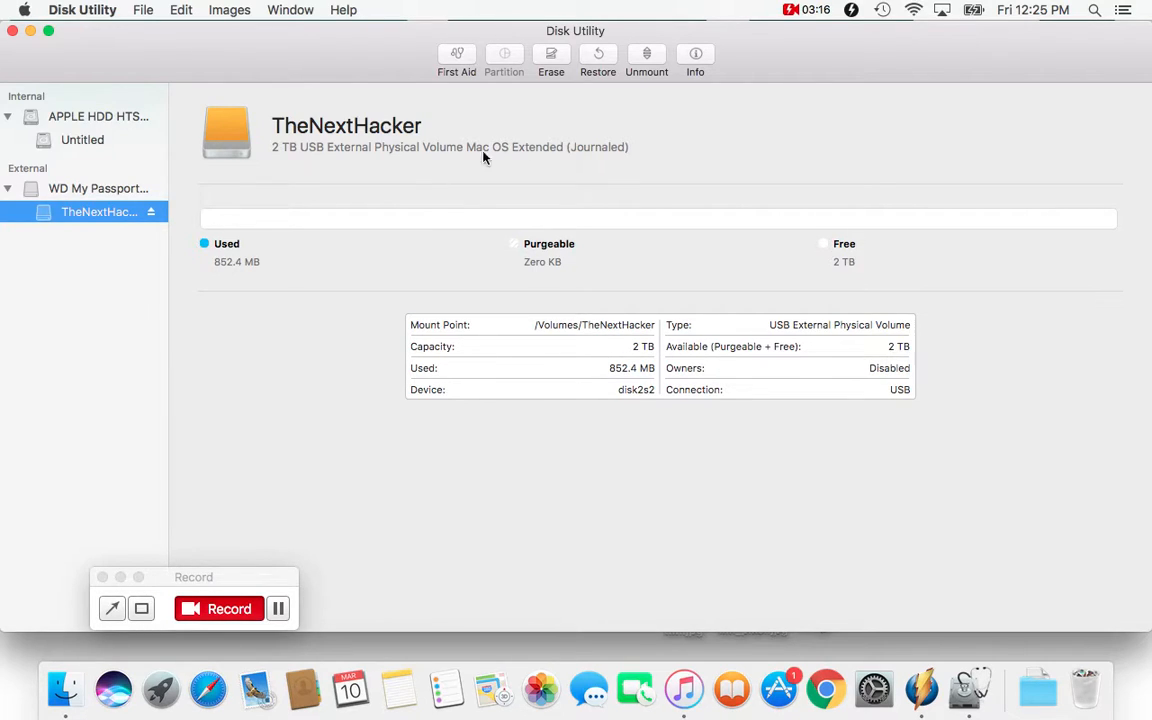
Step: Add a second 1 TB Mac OS Extended (Journaled) partition to the WD My Passport drive, apply the partitioning, and select the new volume
left_click(120, 188)
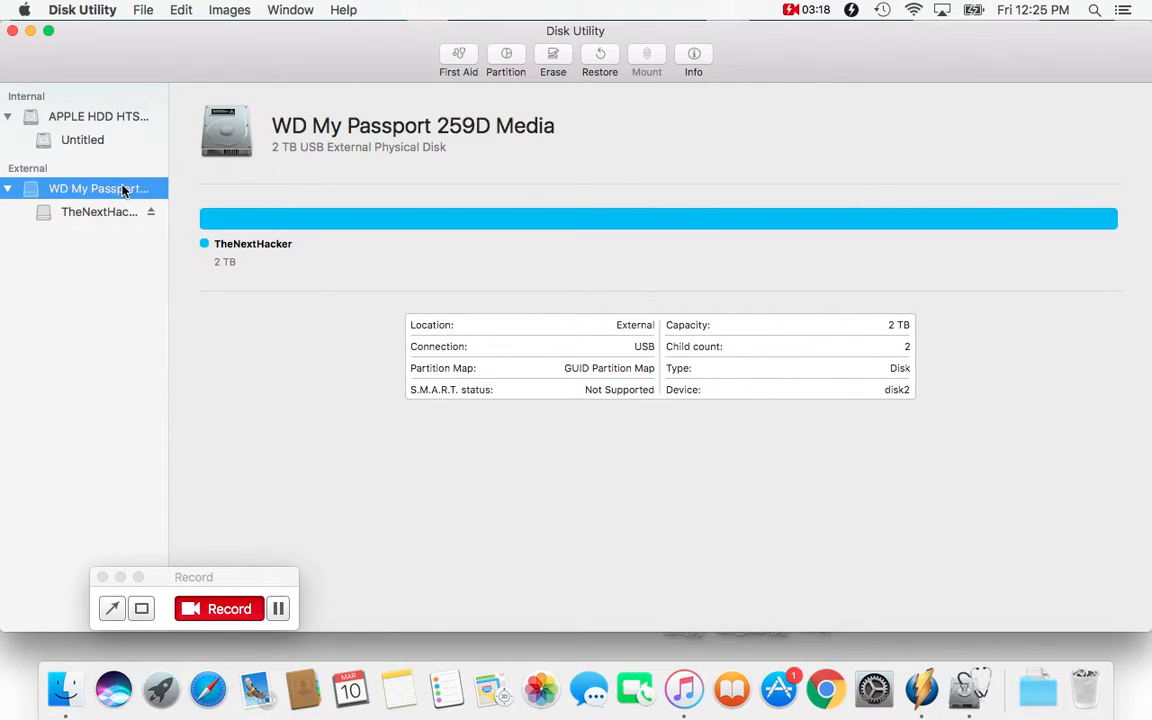
left_click(505, 60)
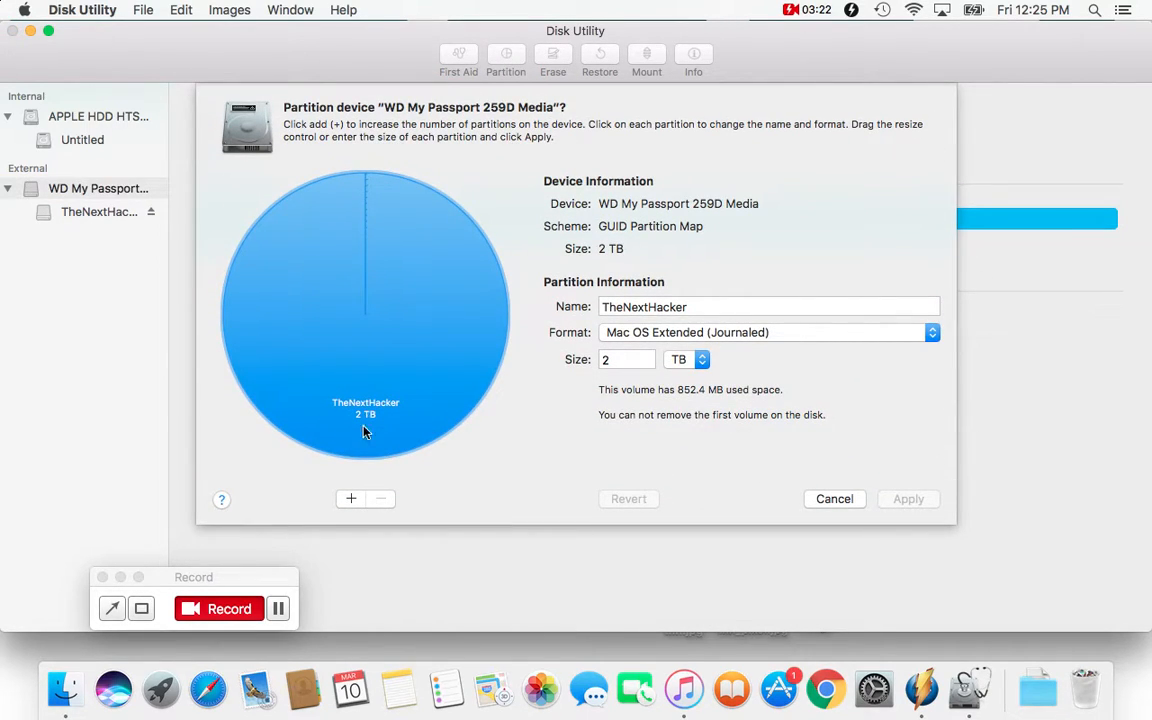
left_click(351, 499)
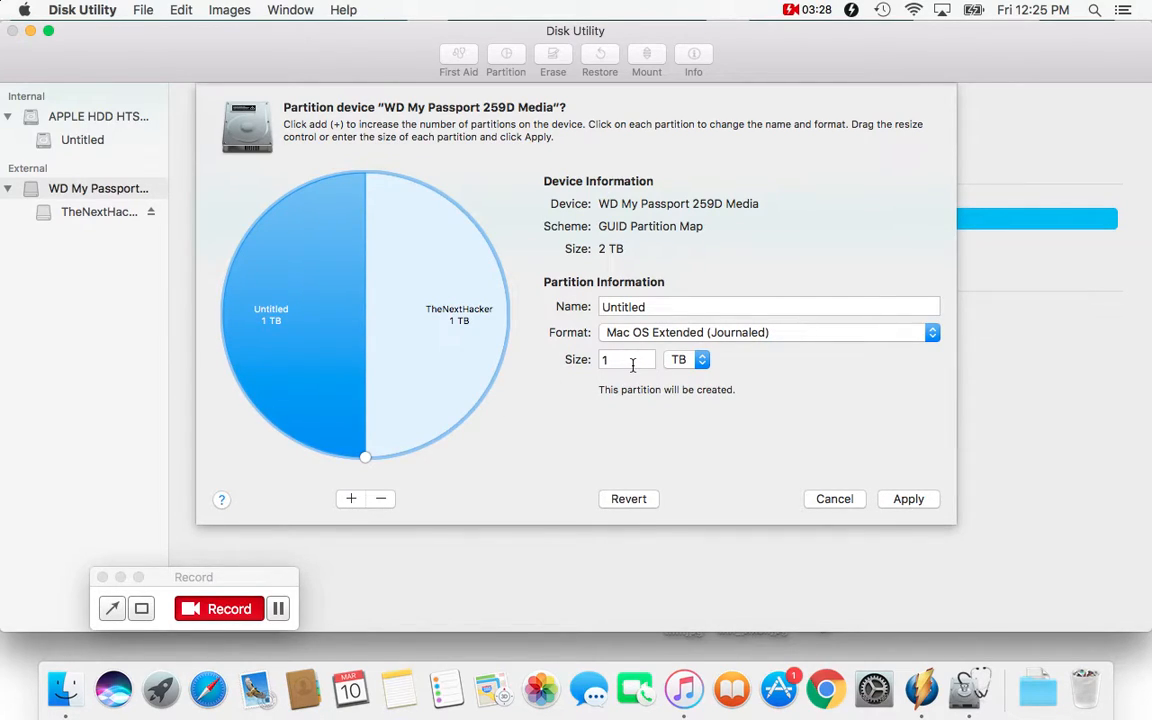
left_click(906, 500)
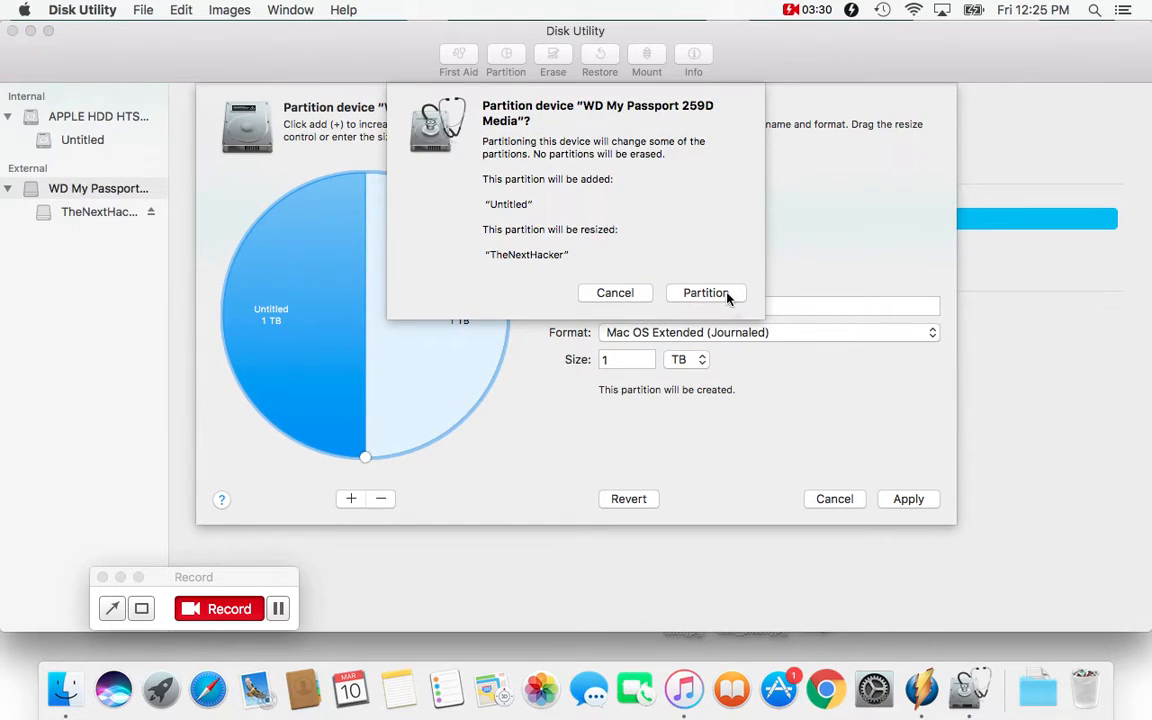
left_click(727, 296)
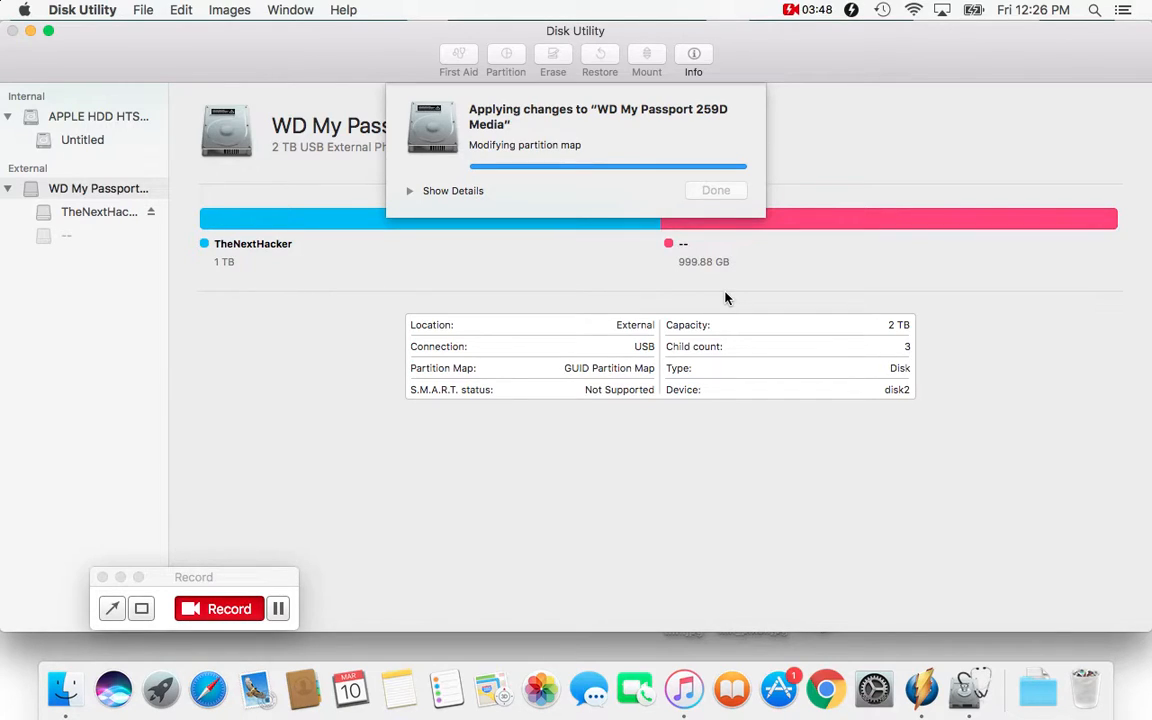
left_click(412, 190)
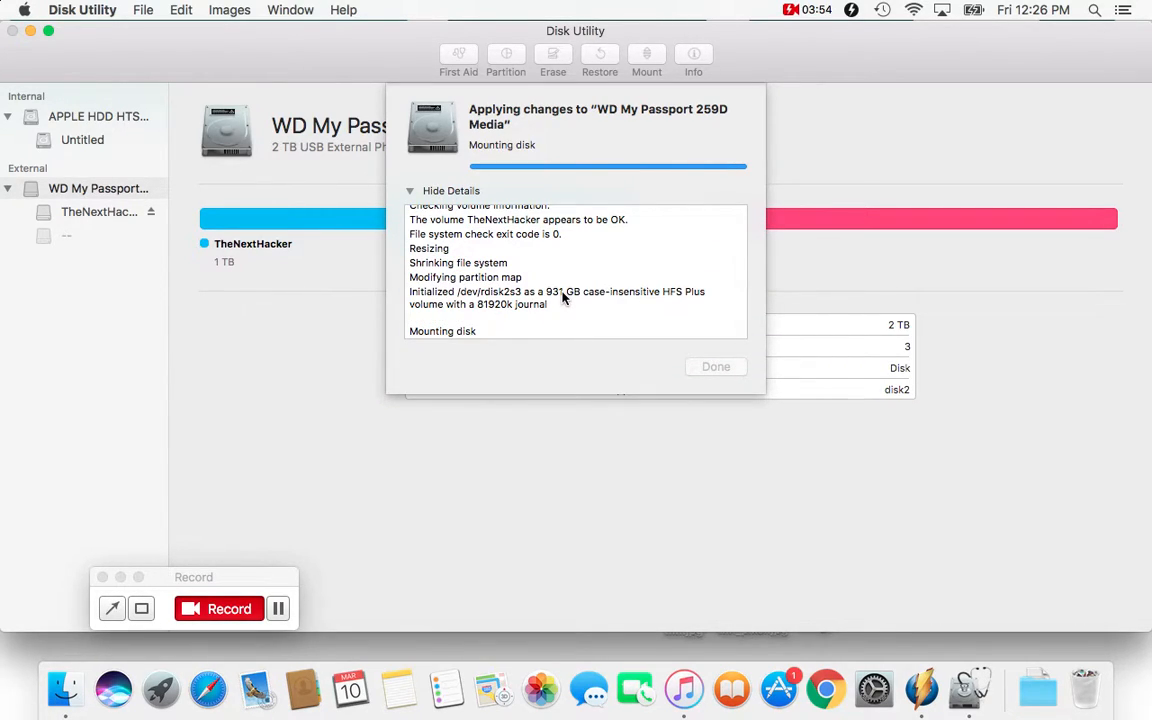
left_click(714, 368)
left_click(103, 235)
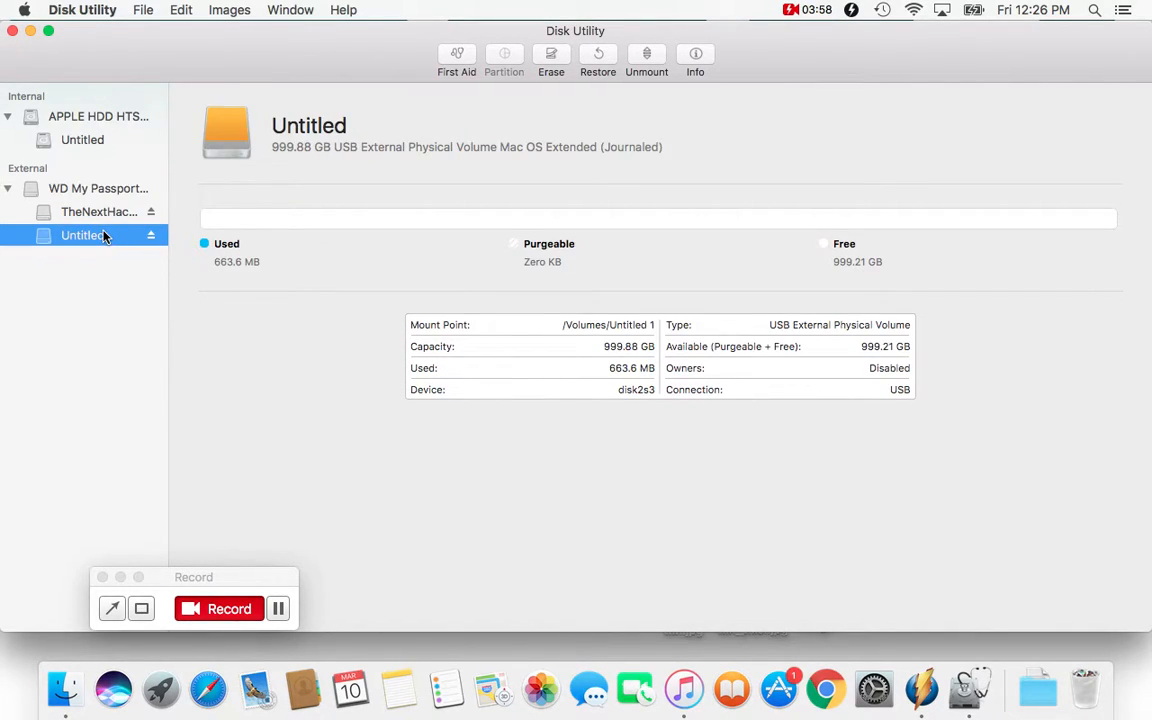
Step: View the details of the TheNextHacker and Untitled volumes on the WD My Passport drive
left_click(112, 212)
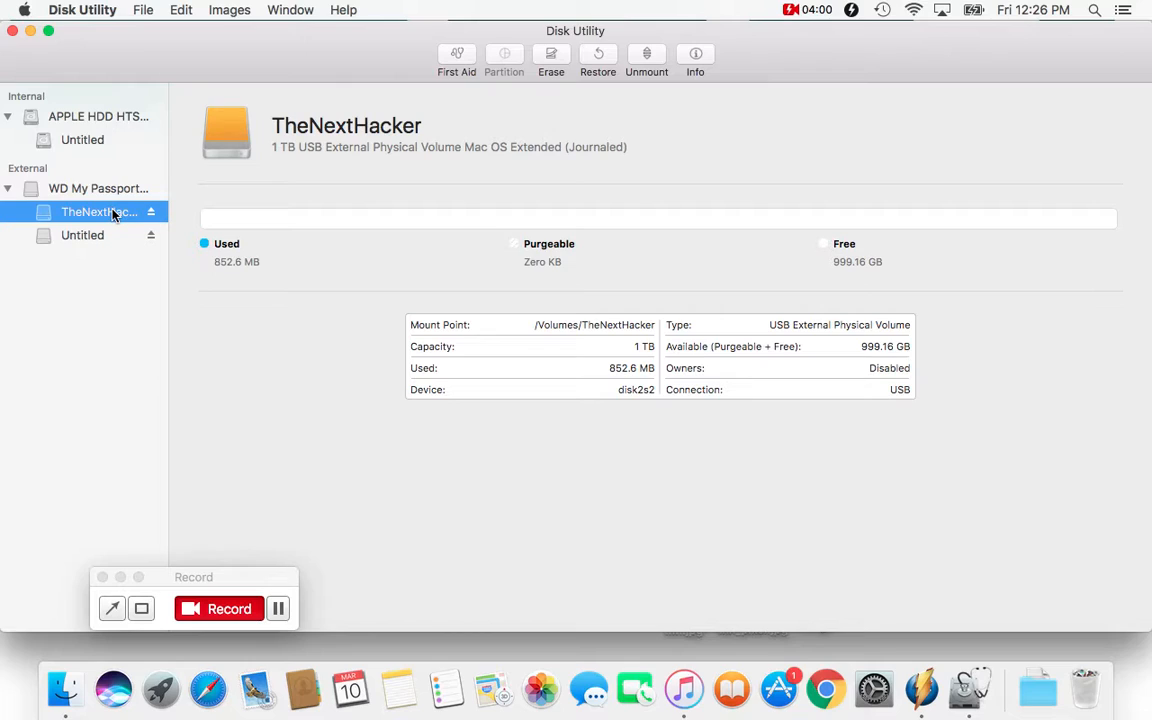
left_click(112, 212)
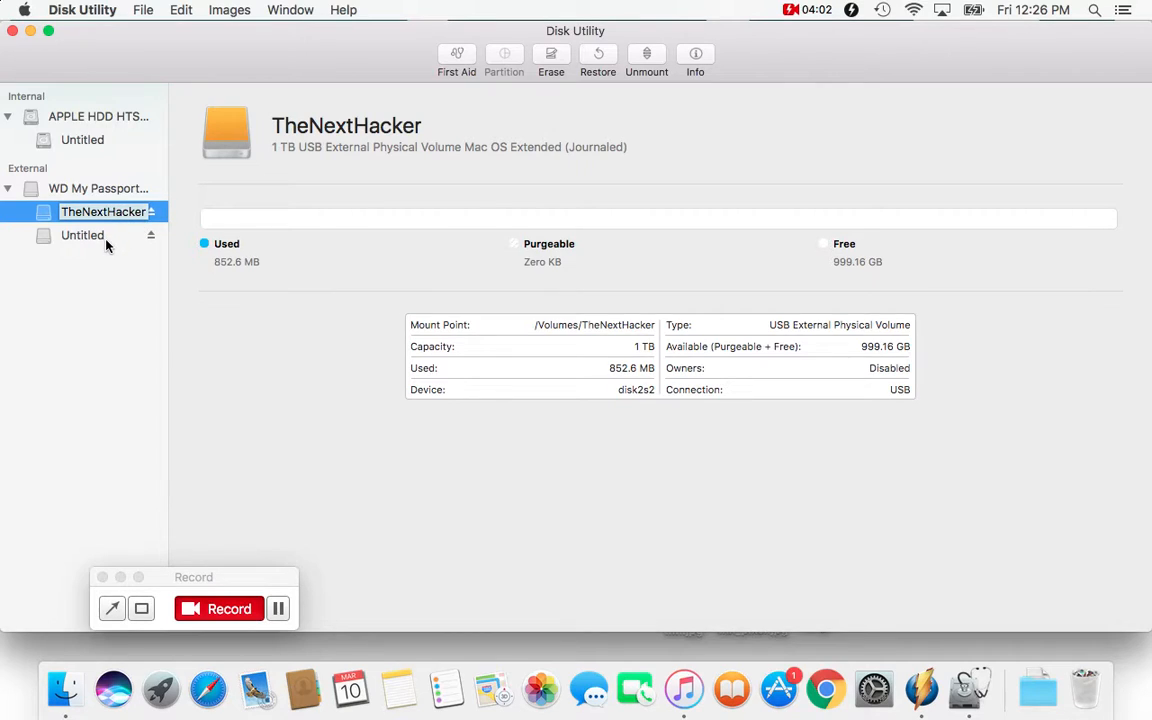
left_click(104, 238)
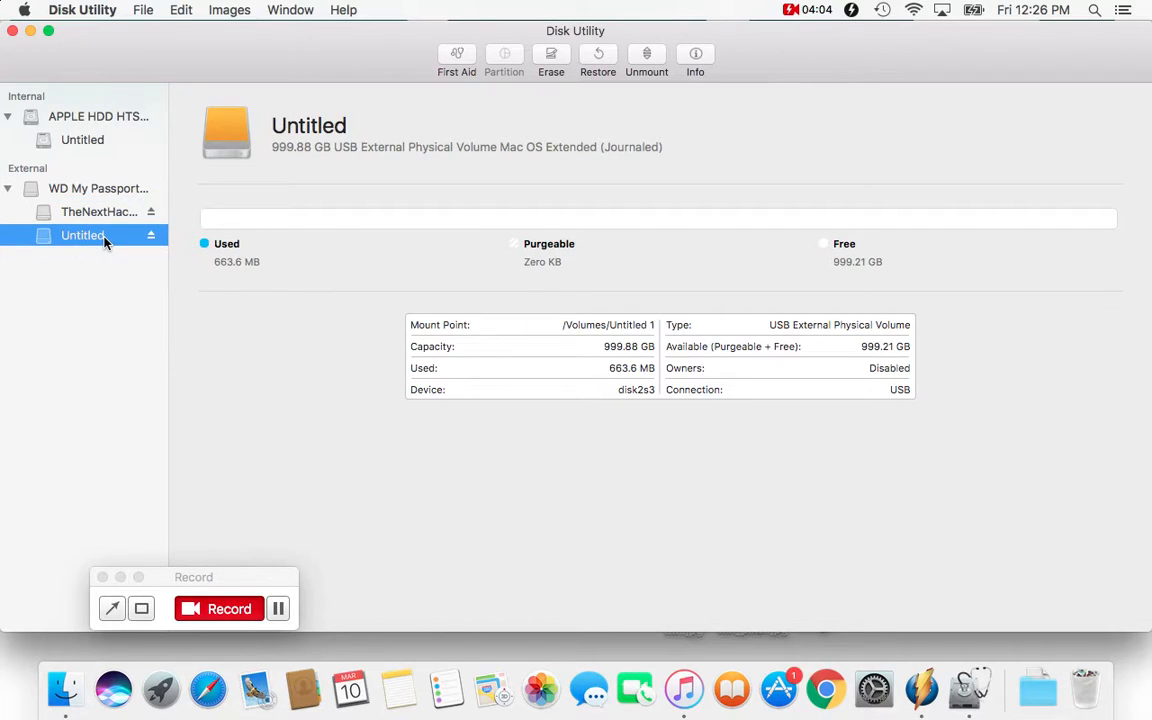
Step: Open the WD My Passport drive's partitioning and set the Untitled partition's size to 400 GB
left_click(97, 189)
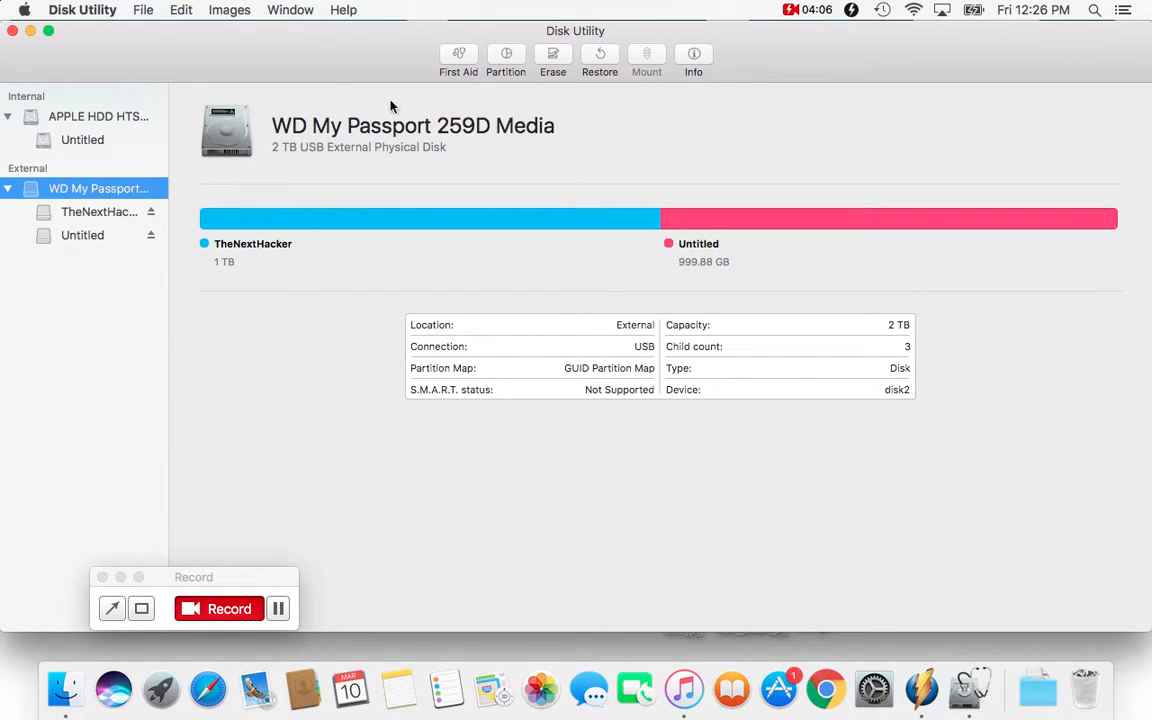
left_click(504, 60)
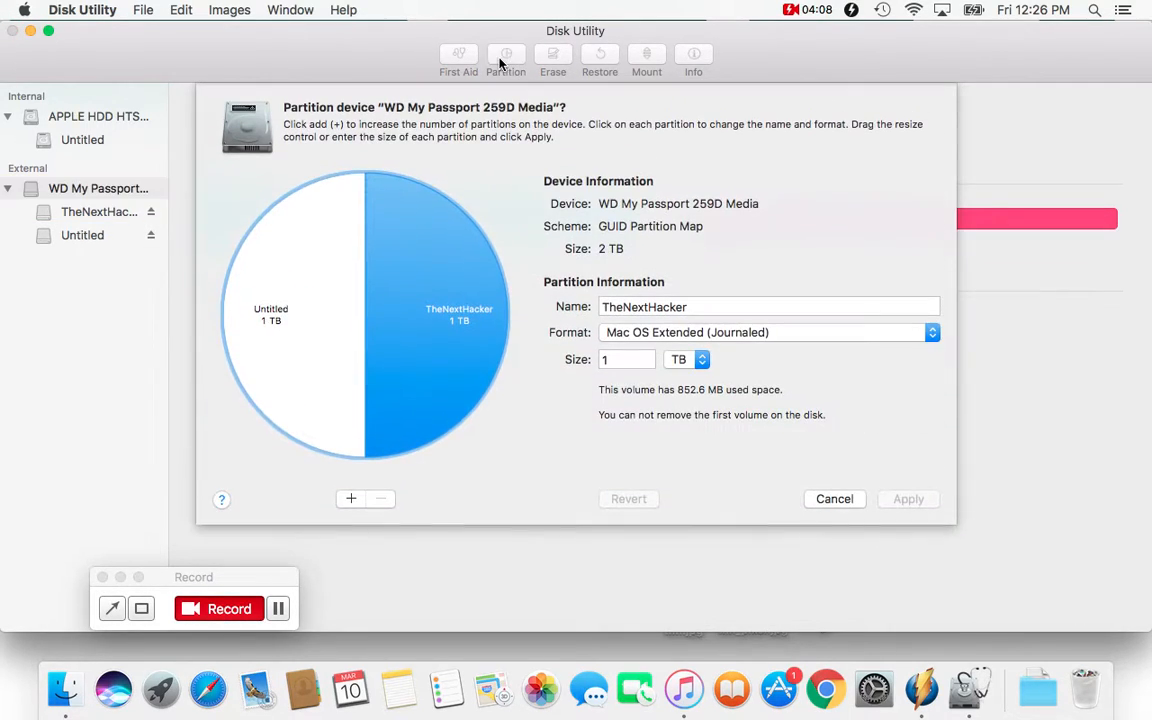
left_click(292, 327)
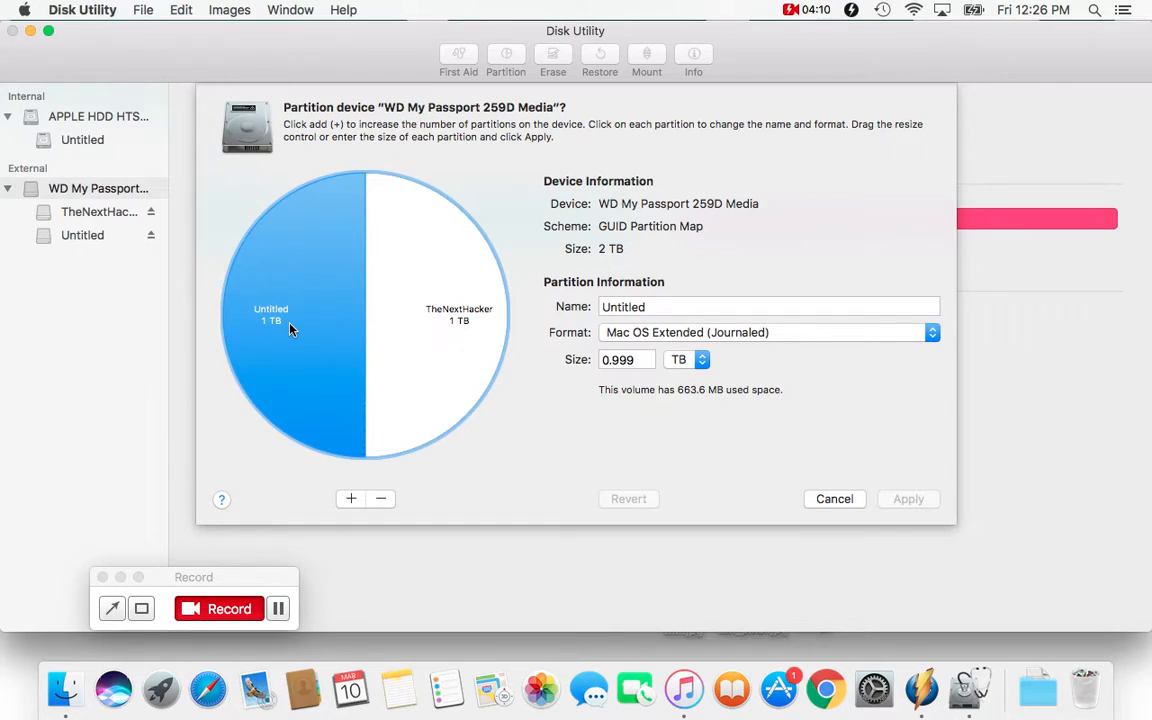
left_click(630, 360)
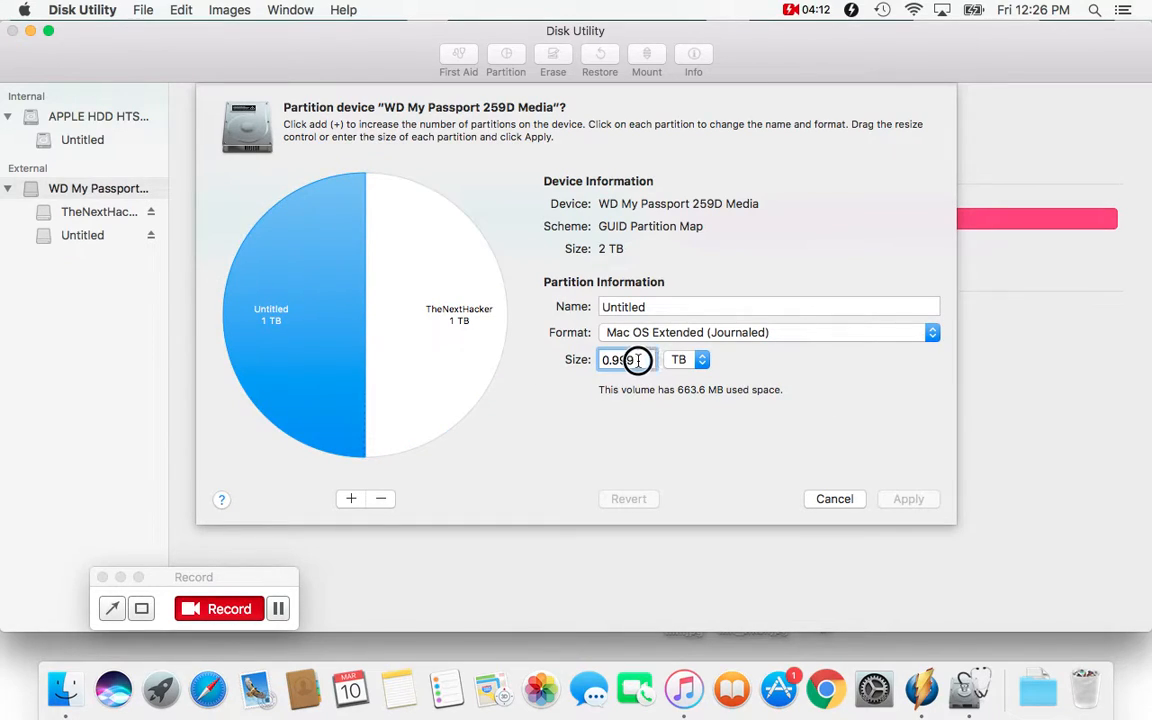
type("400")
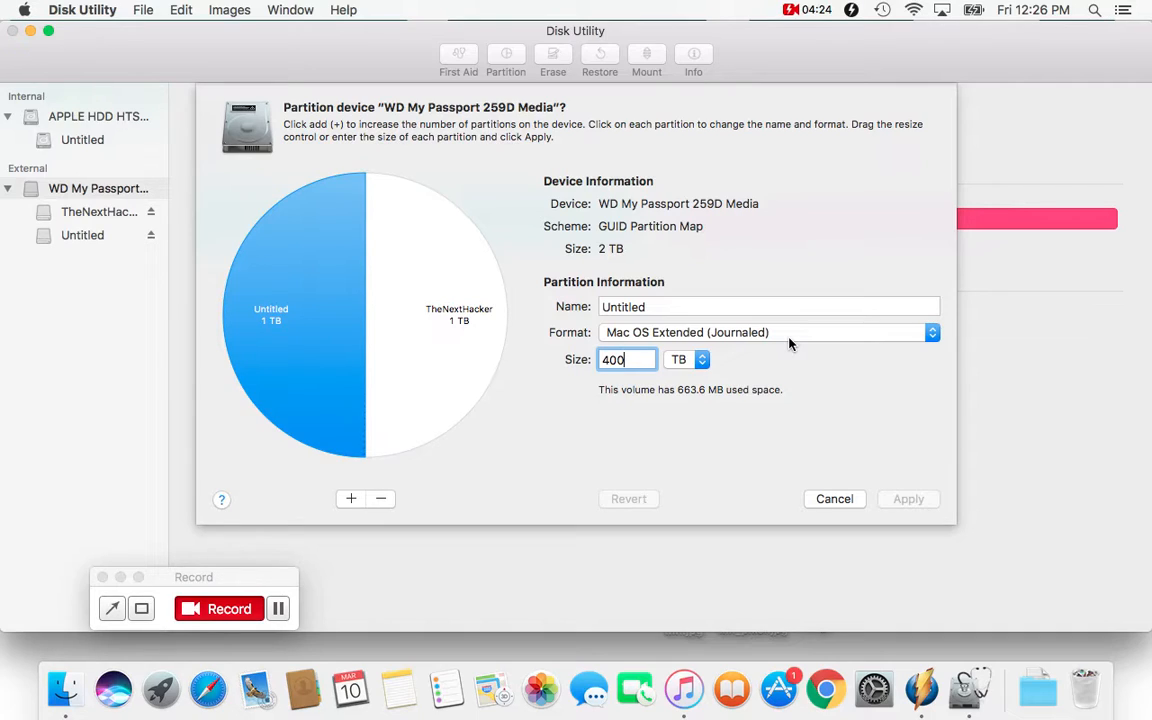
left_click(686, 362)
left_click(680, 341)
left_click(806, 446)
Step: Name the 400 GB partition Backup Time Machine and apply the new partitioning to the WD My Passport drive
left_click(755, 303)
key("BackSpace")
key("BackSpace")
key("BackSpace")
key("BackSpace")
key("BackSpace")
key("BackSpace")
key("BackSpace")
key("BackSpace")
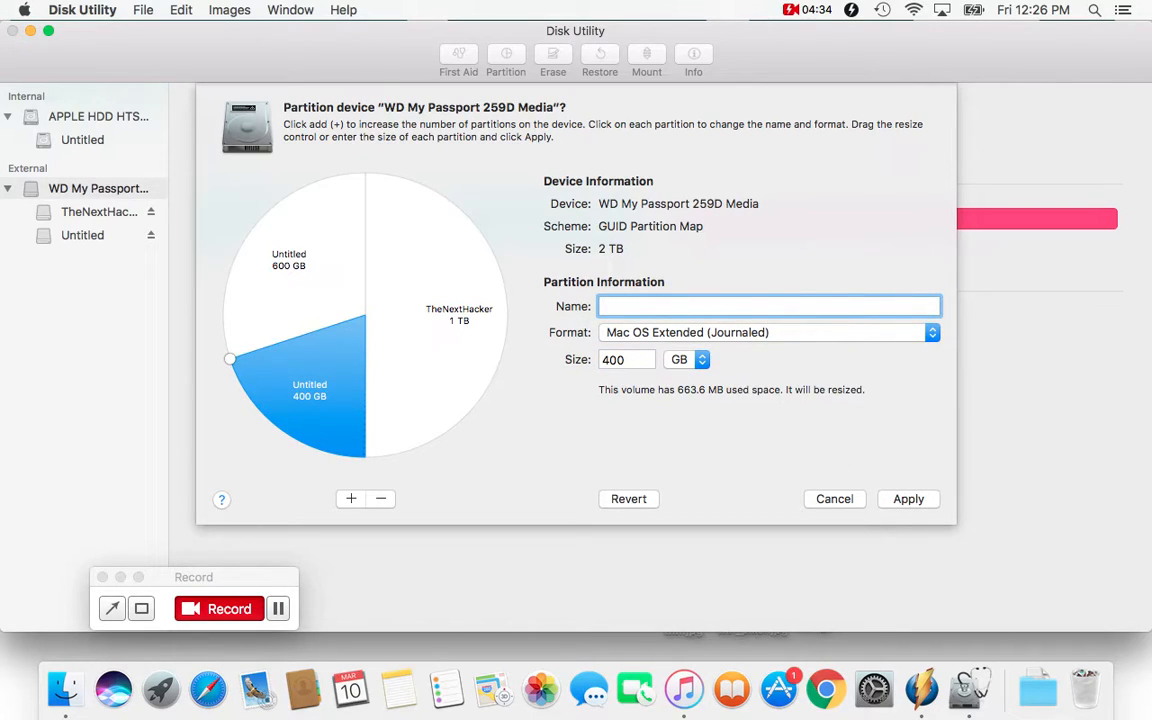
type("Backup Time Machine")
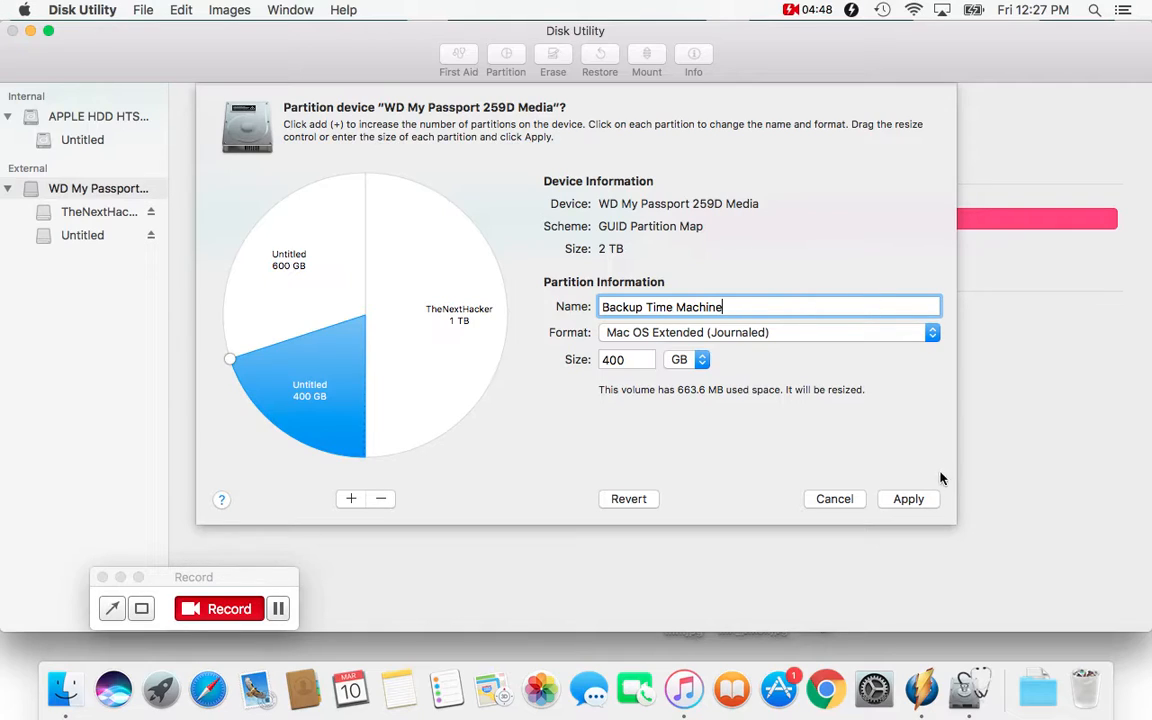
left_click(909, 497)
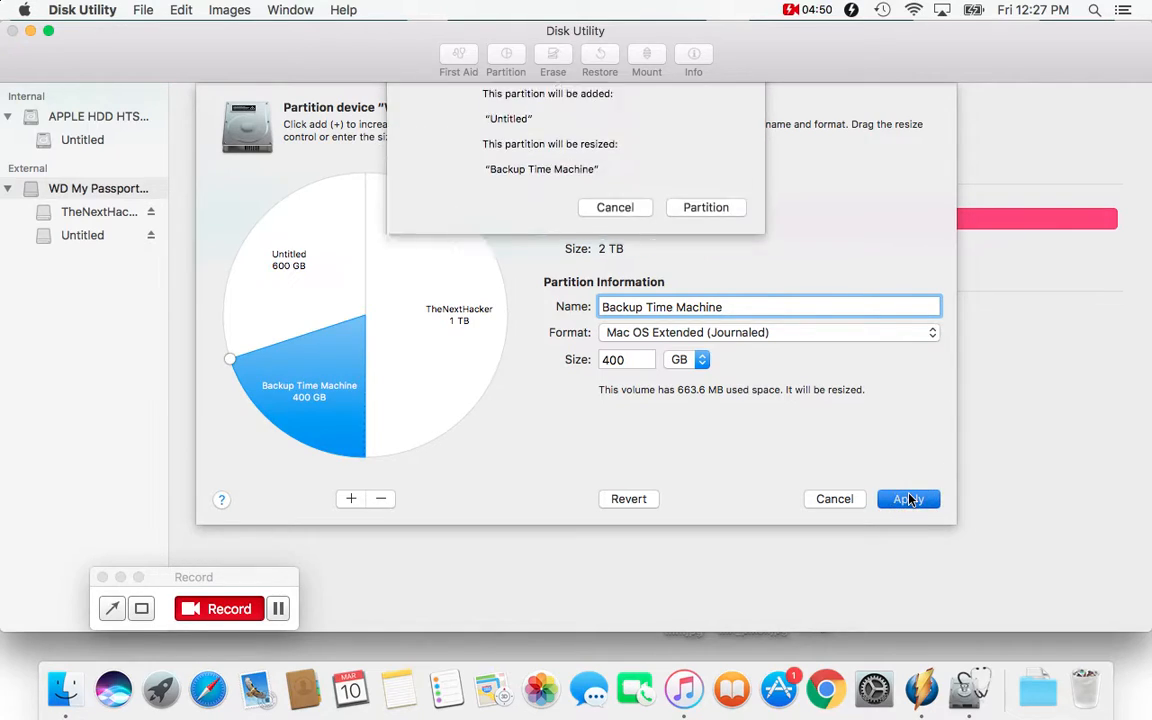
left_click(728, 294)
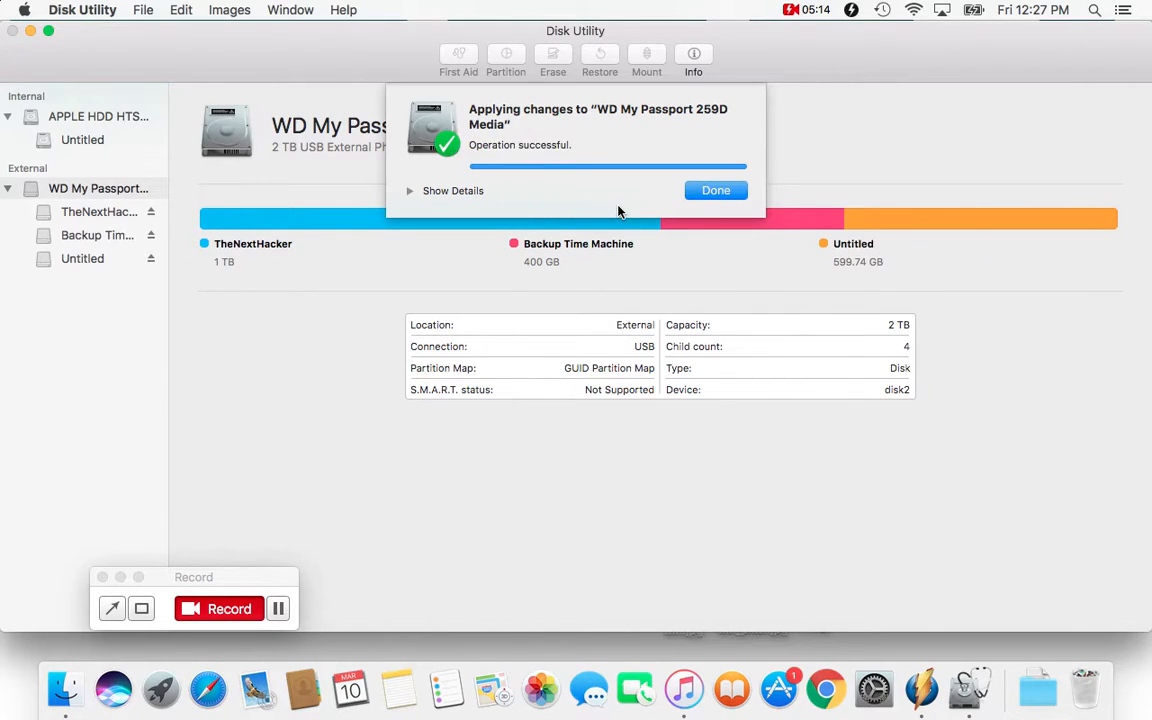
left_click(713, 192)
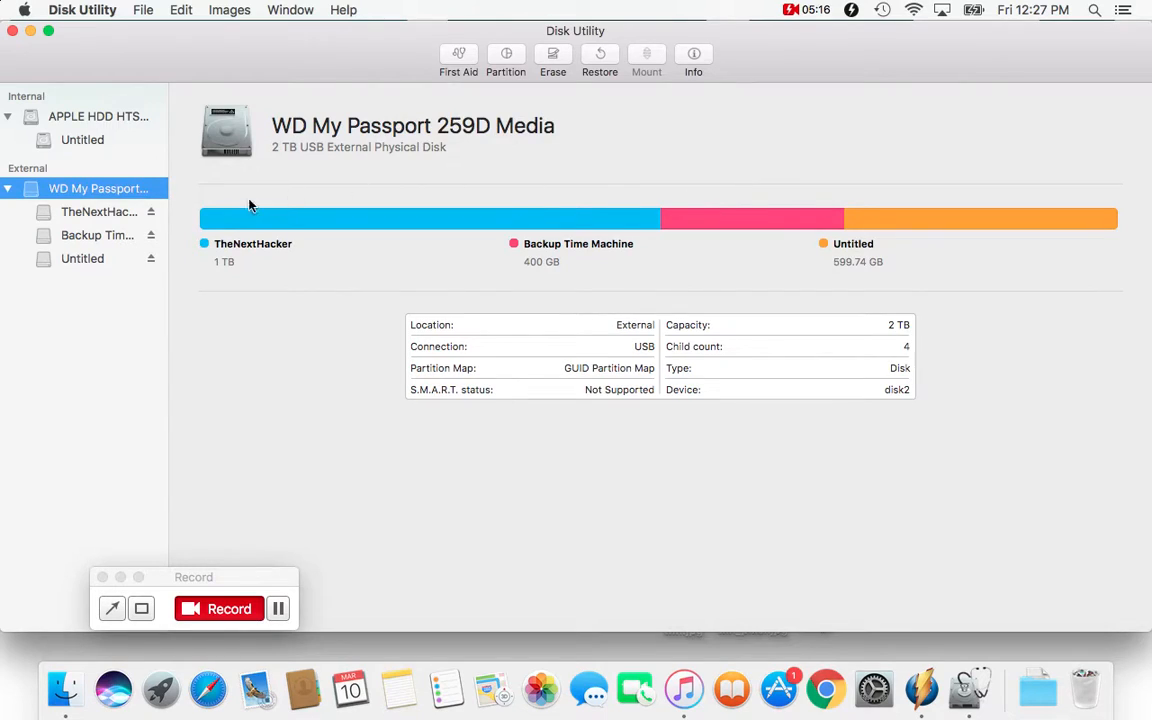
Step: Erase the TheNextHacker volume in ExFAT format, keeping its name
left_click(116, 214)
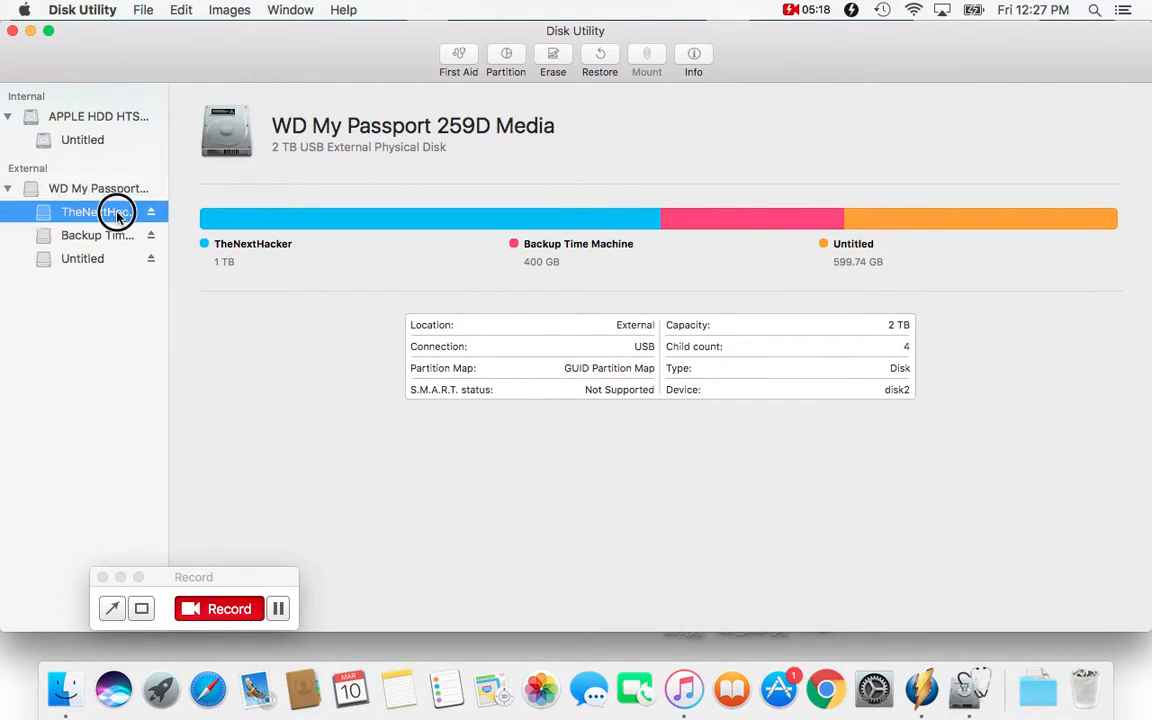
left_click(116, 214)
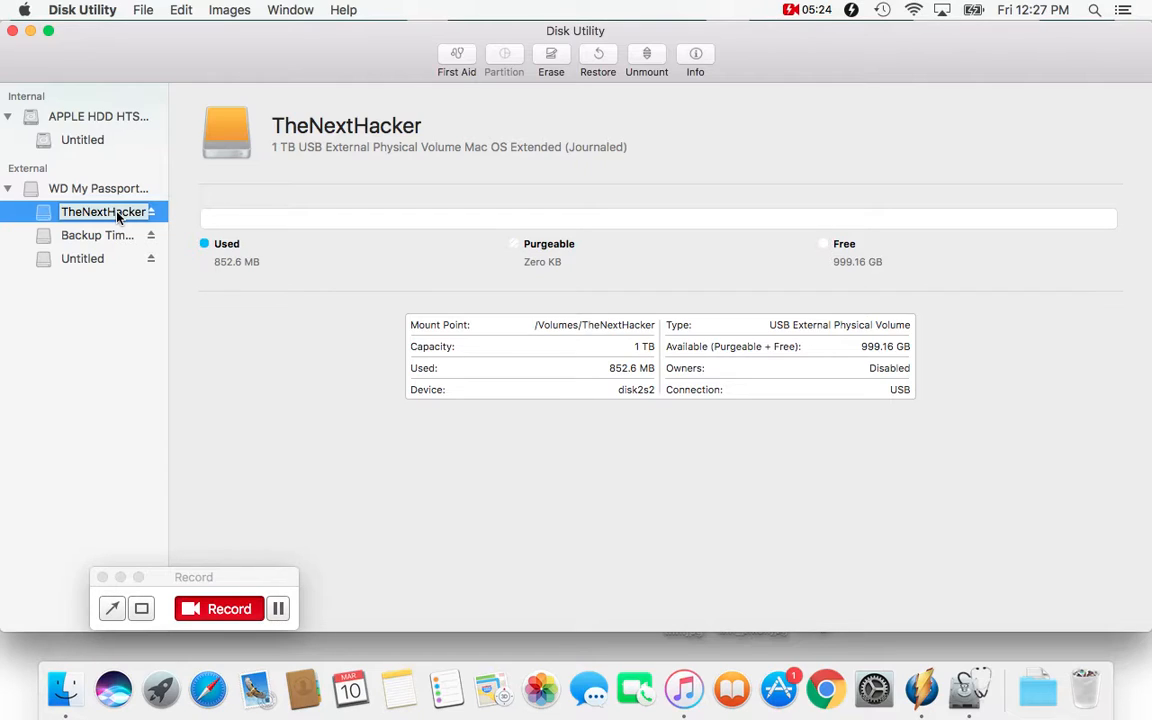
key("Return")
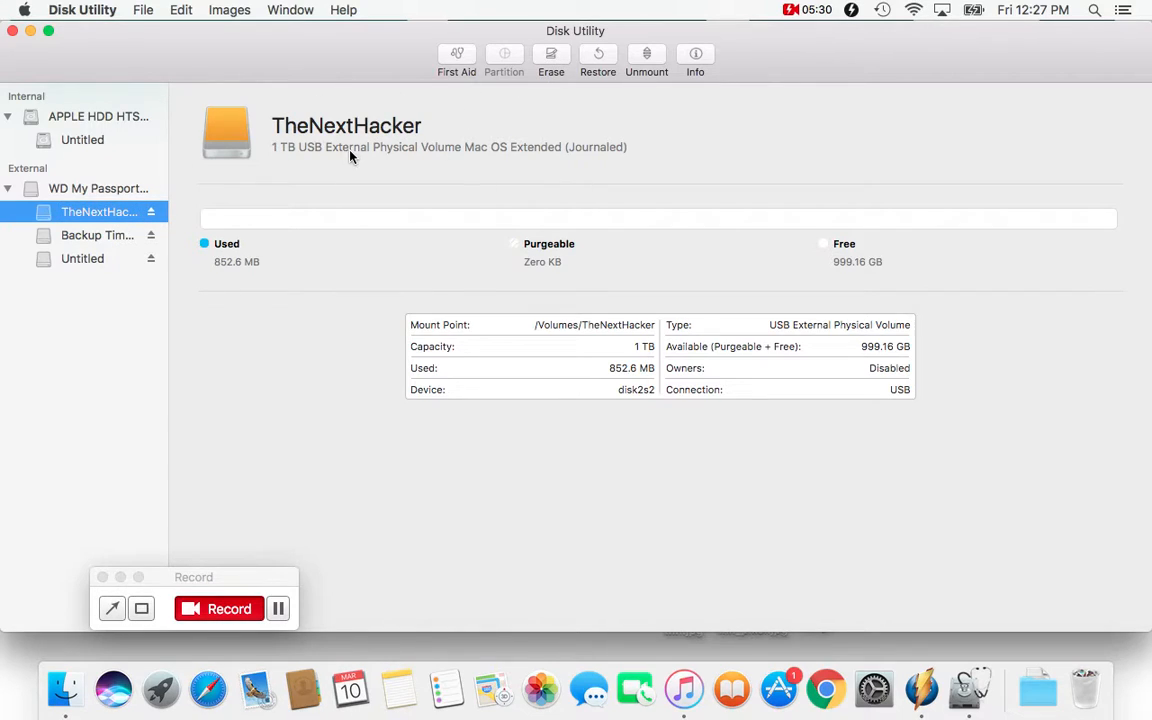
left_click(553, 53)
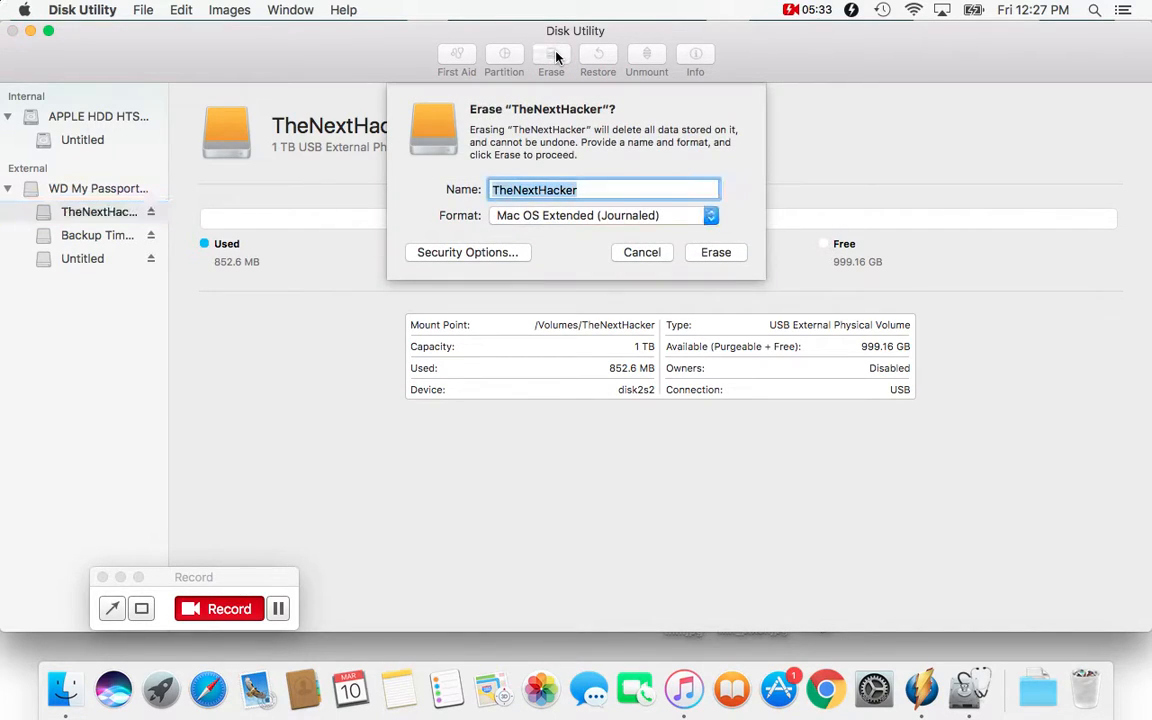
left_click(651, 215)
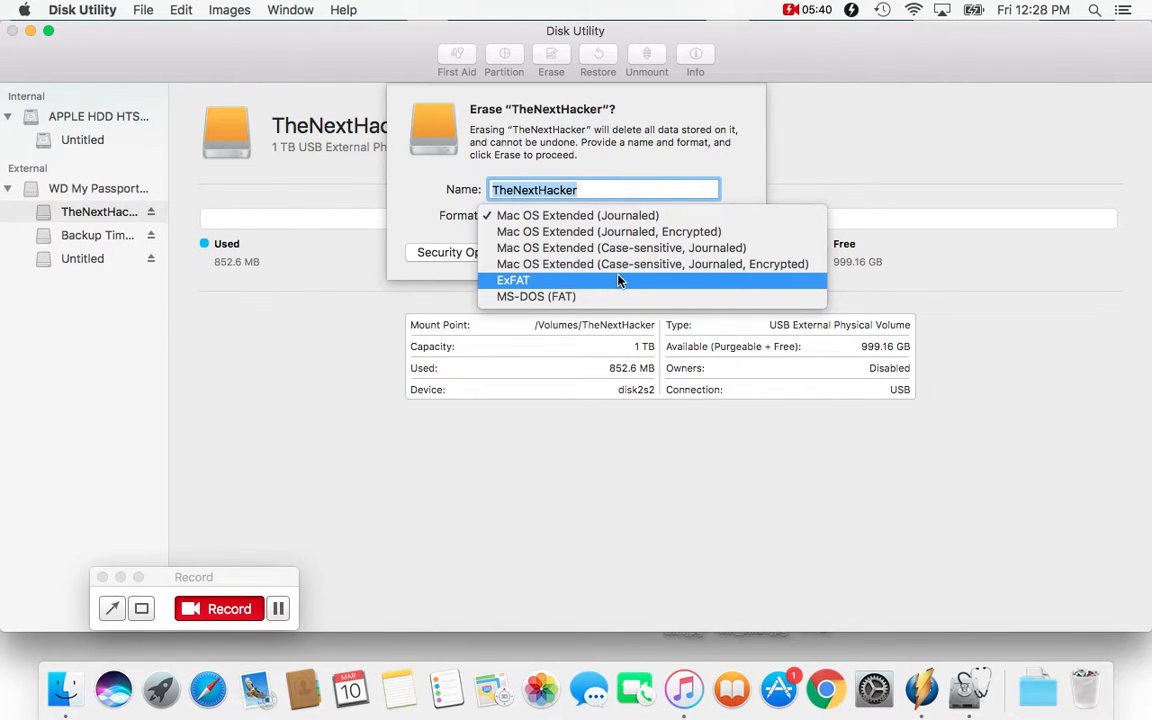
left_click(620, 280)
left_click(700, 254)
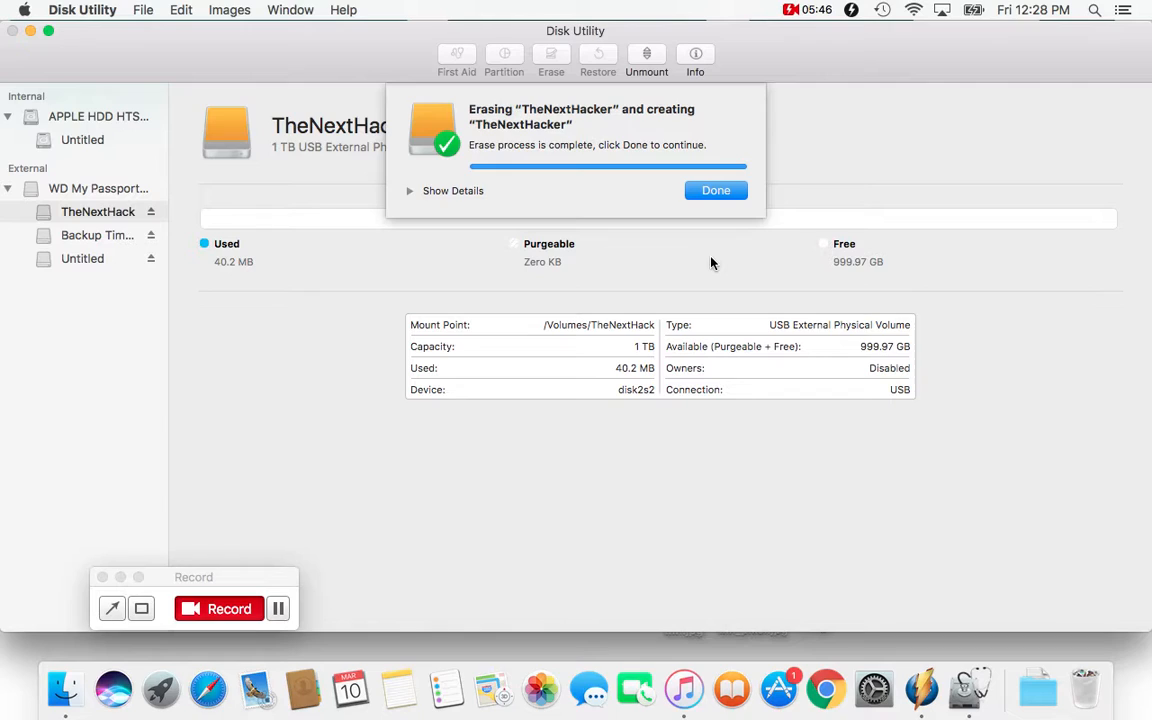
left_click(720, 191)
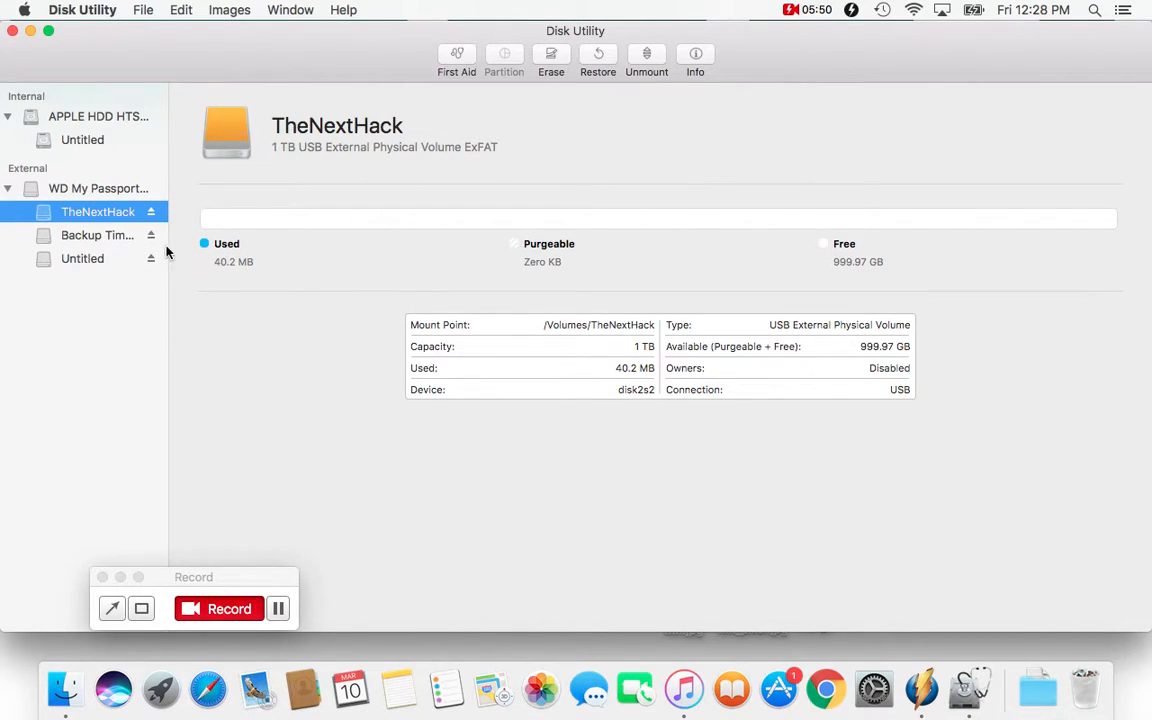
Step: Erase the external Untitled volume as ExFAT with the name Educational Material, and close the disk management window
left_click(95, 259)
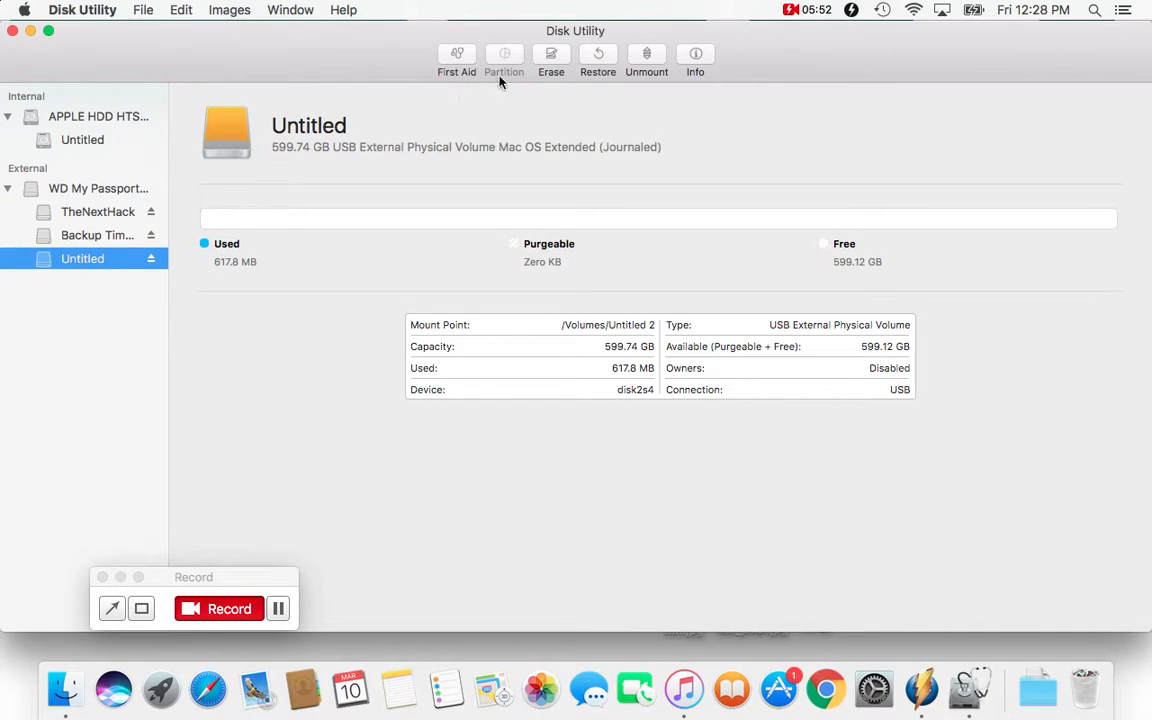
left_click(553, 66)
left_click(590, 214)
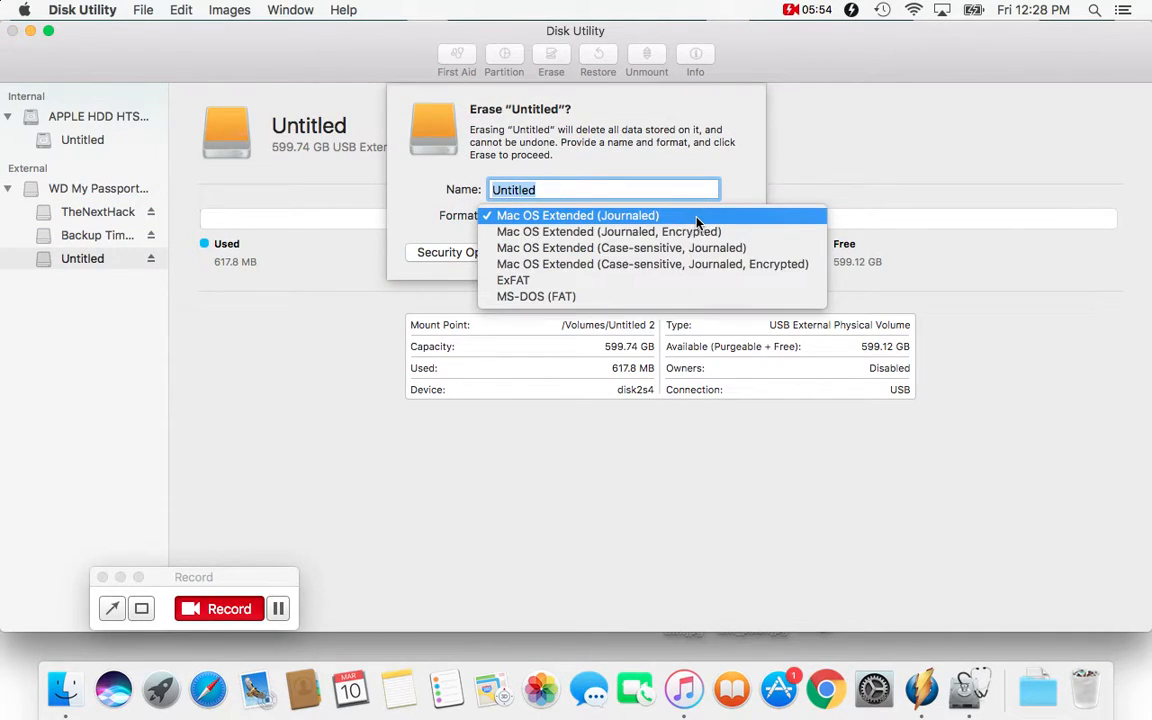
left_click(660, 281)
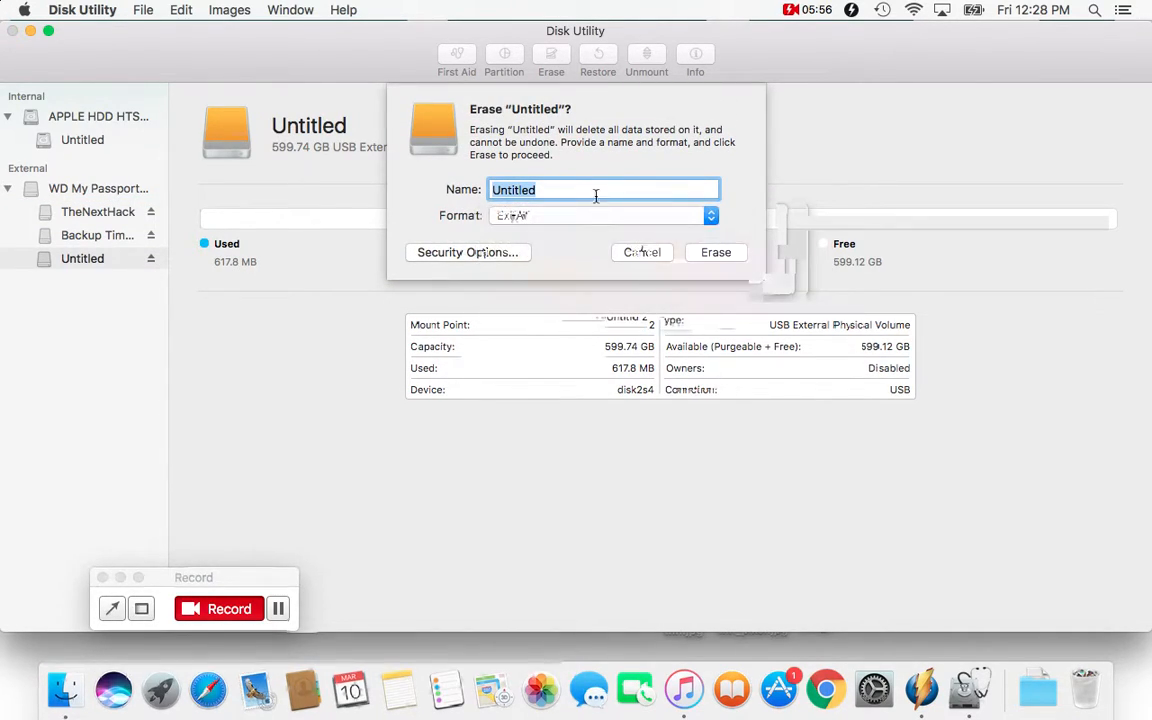
key("BackSpace")
type("Educati")
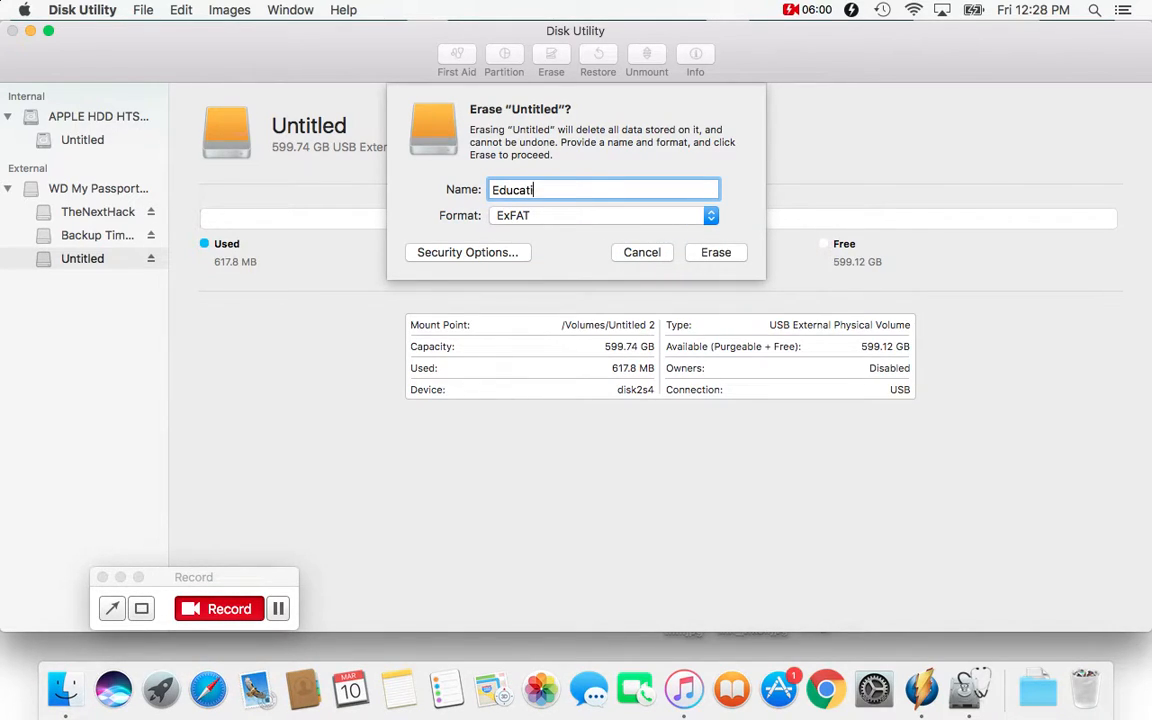
type("onal Materails")
key("BackSpace")
key("BackSpace")
key("BackSpace")
key("BackSpace")
type("ial")
left_click(716, 252)
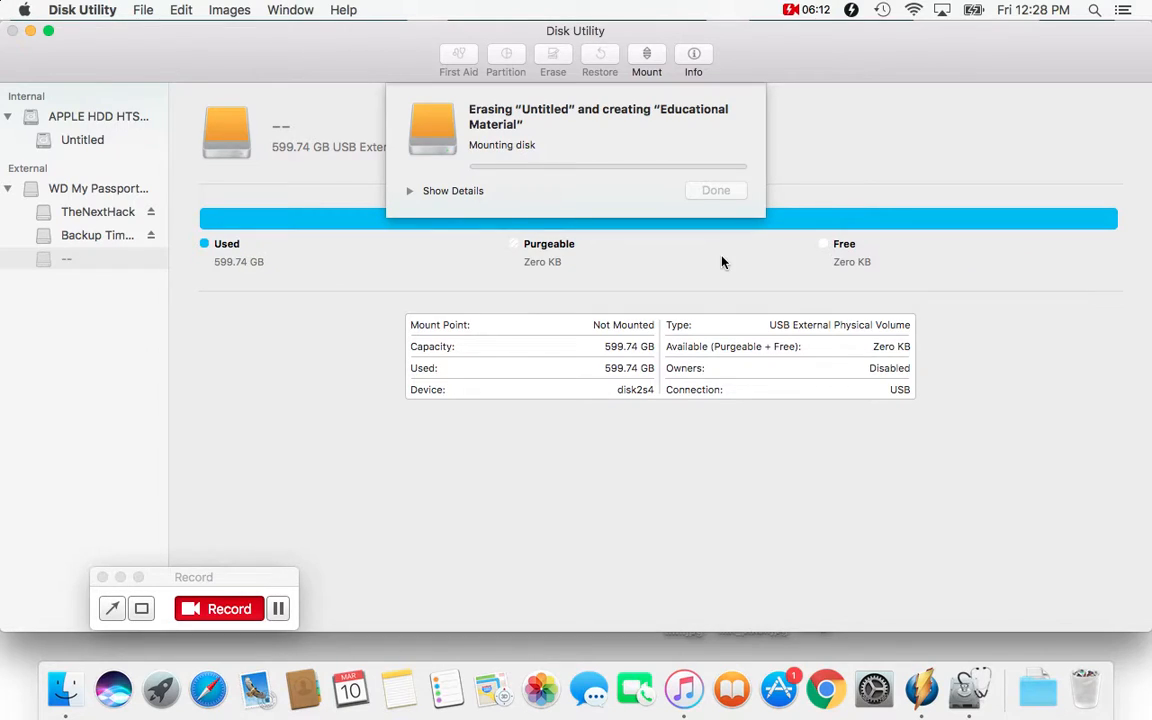
left_click(722, 193)
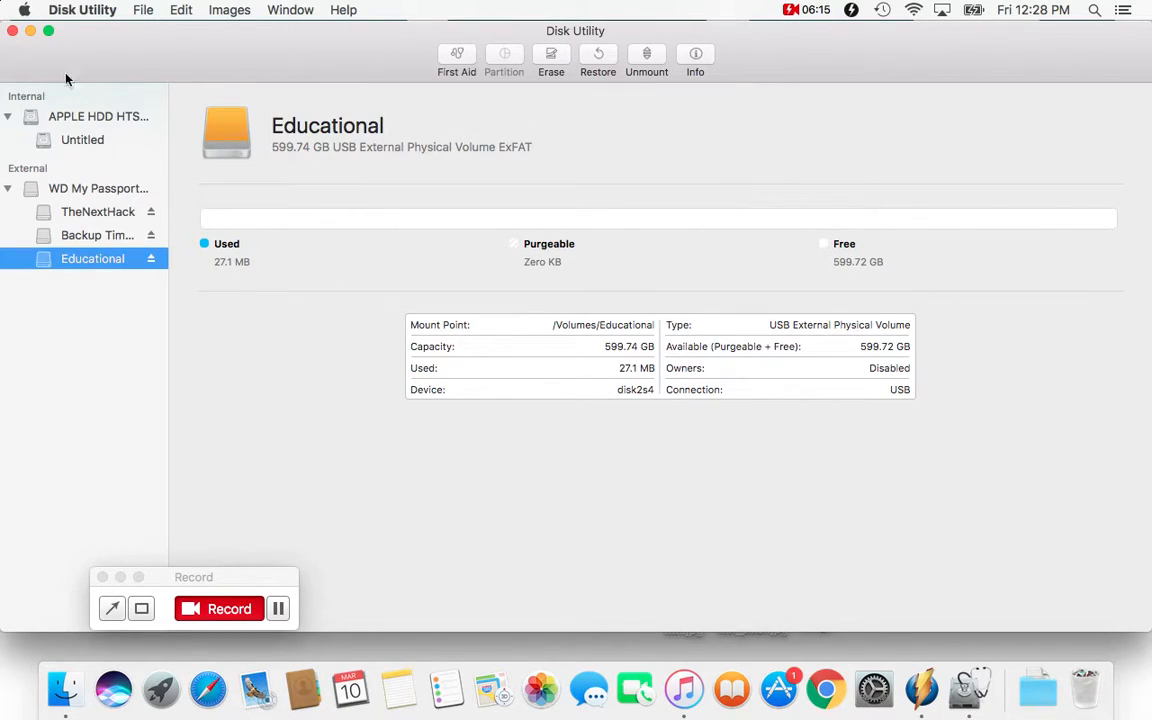
left_click(12, 30)
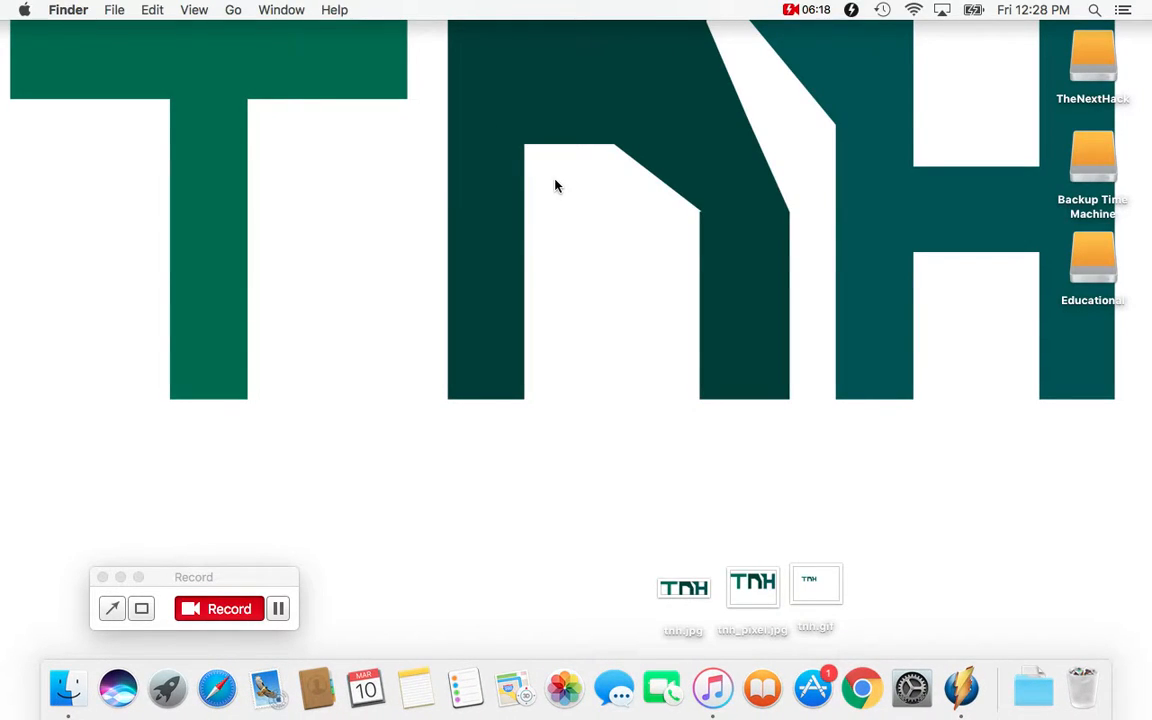